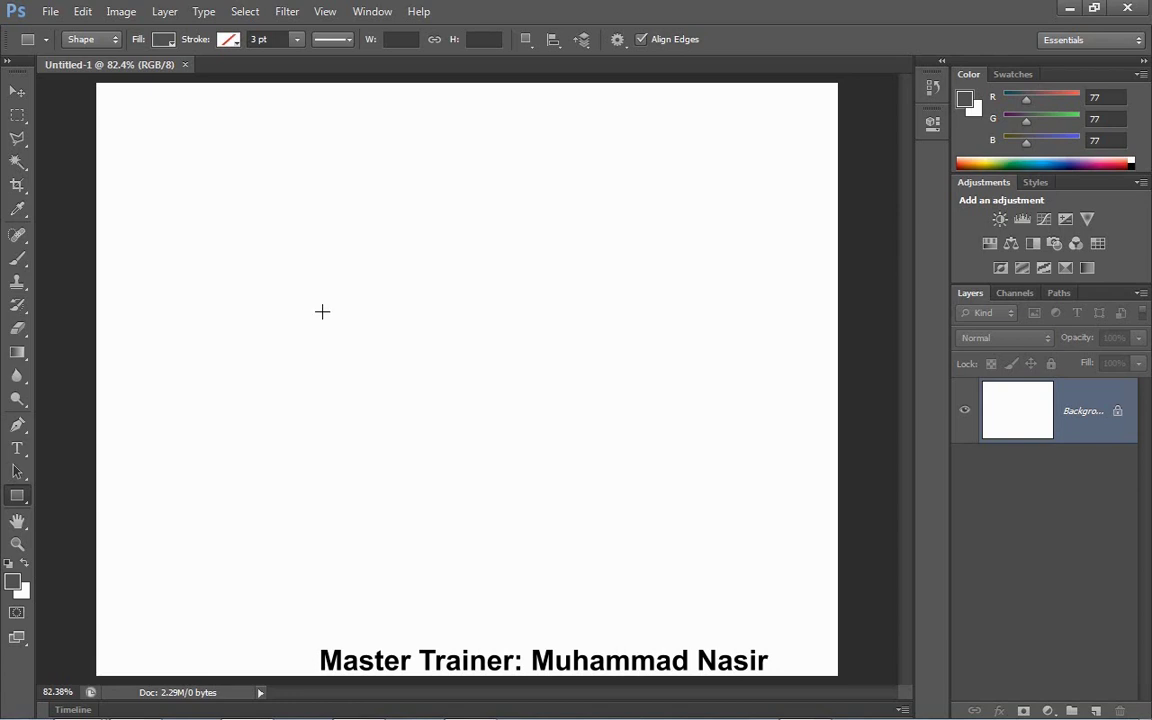
Step: Drag out six dark grey rectangles, Rectangle 1 through Rectangle 6, across the canvas
{"action": "left_click_drag", "start_coordinate": [211, 170], "coordinate": [276, 224]}
{"action": "left_click_drag", "start_coordinate": [349, 203], "coordinate": [424, 254]}
{"action": "left_click_drag", "start_coordinate": [485, 201], "coordinate": [534, 245]}
{"action": "left_click_drag", "start_coordinate": [292, 341], "coordinate": [381, 412]}
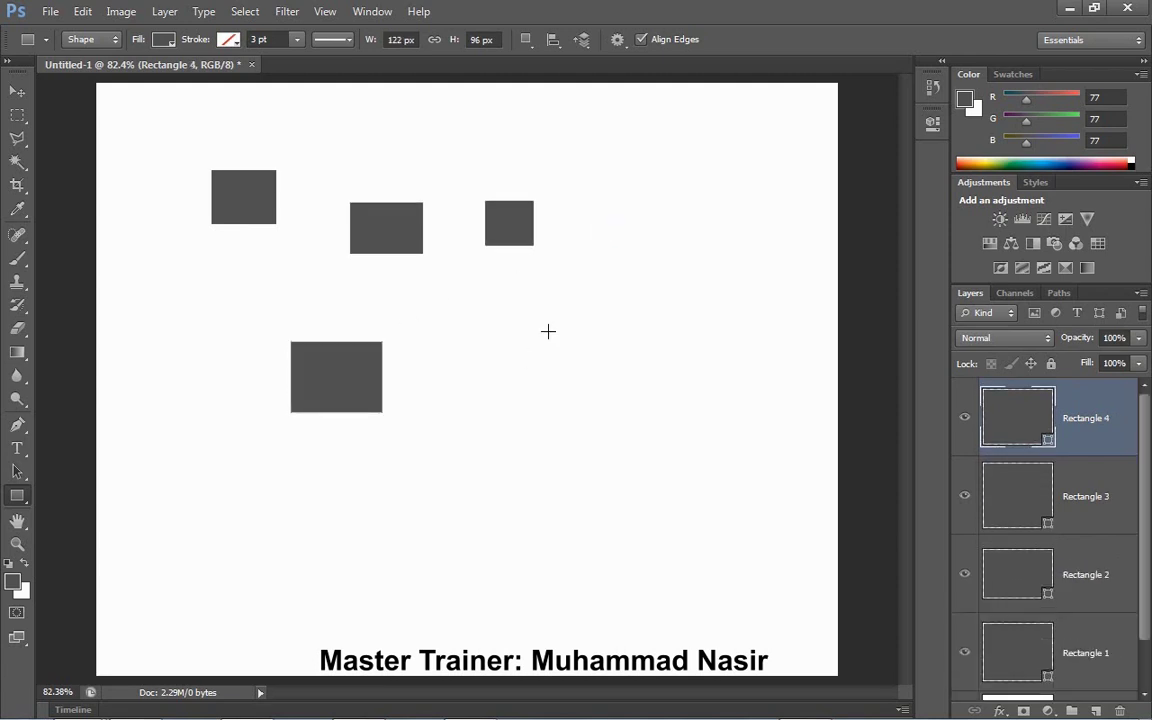
{"action": "left_click_drag", "start_coordinate": [548, 330], "coordinate": [619, 389]}
{"action": "left_click_drag", "start_coordinate": [642, 259], "coordinate": [683, 311]}
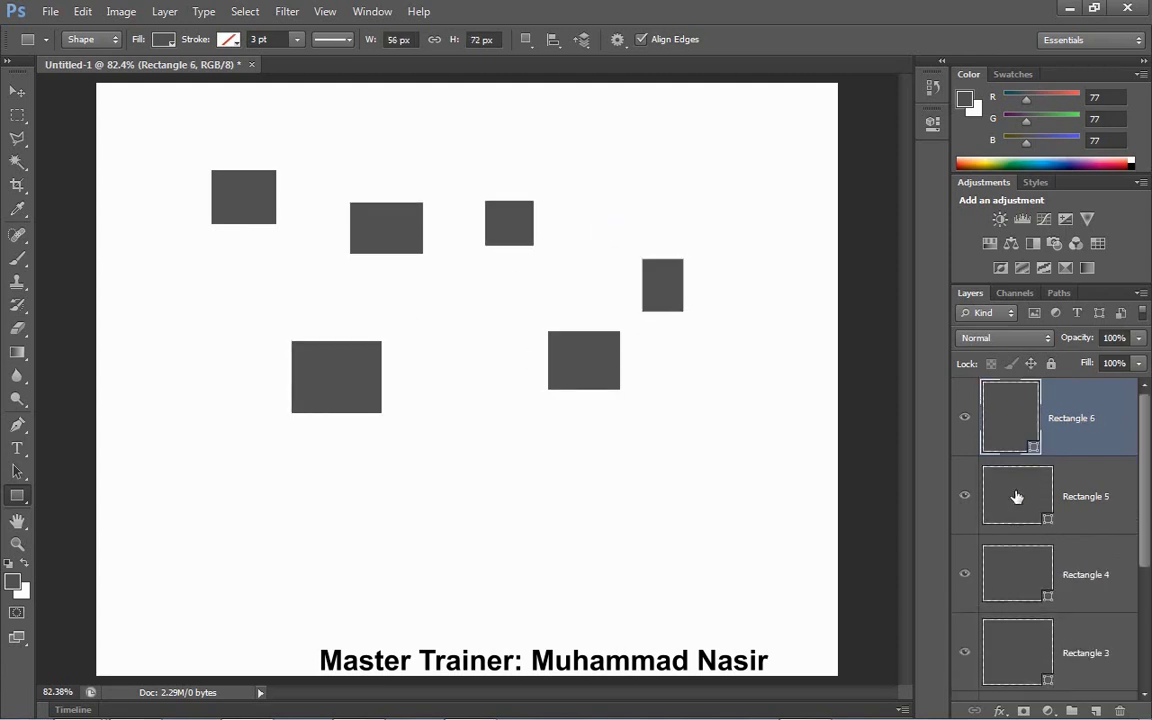
{"action": "scroll", "coordinate": [1016, 497], "scroll_direction": "down", "scroll_amount": 3}
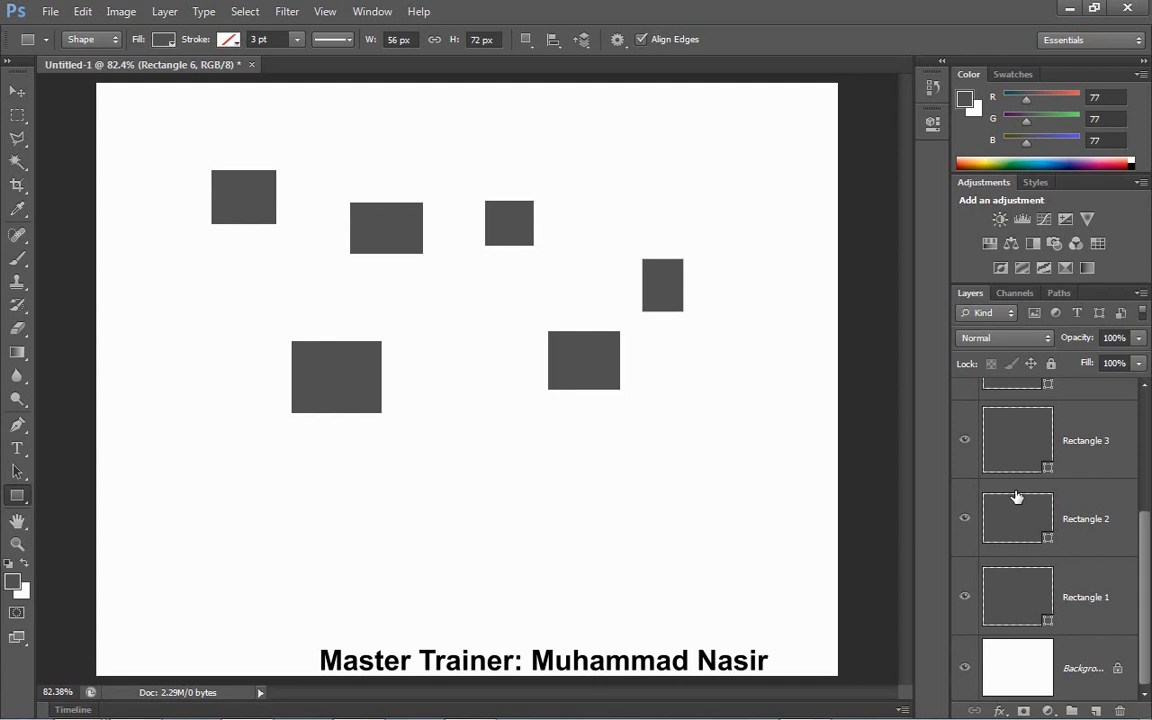
{"action": "scroll", "coordinate": [1016, 497], "scroll_direction": "up", "scroll_amount": 1}
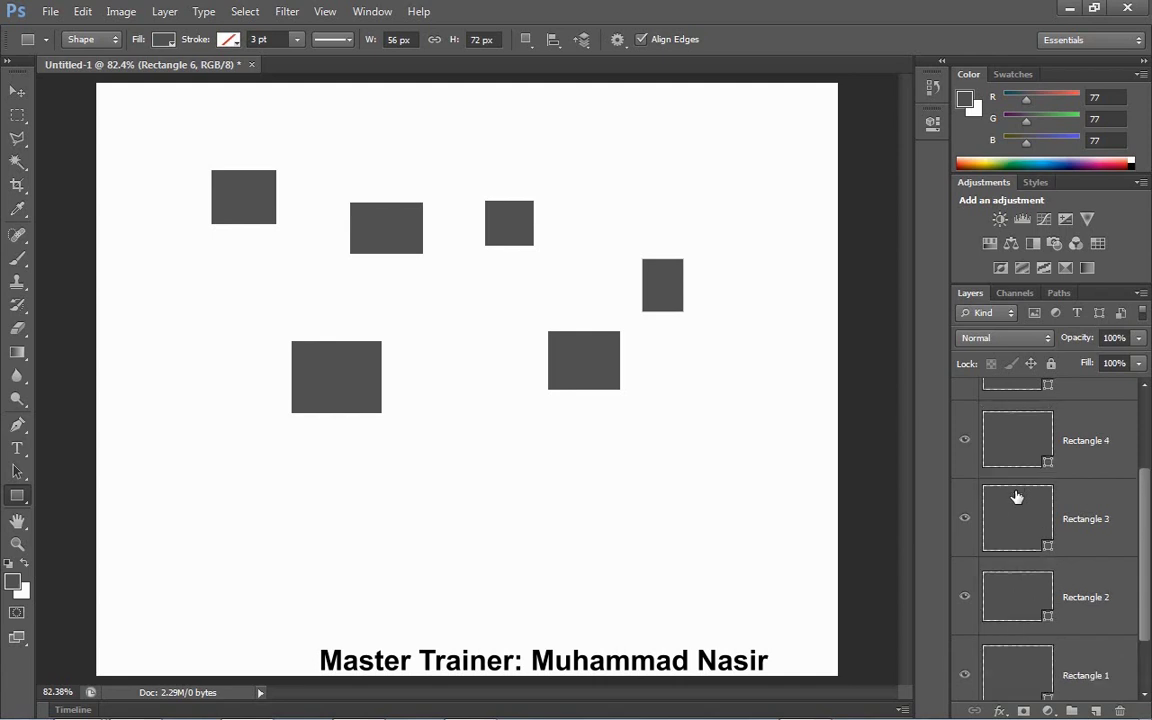
{"action": "scroll", "coordinate": [1016, 497], "scroll_direction": "down", "scroll_amount": 1}
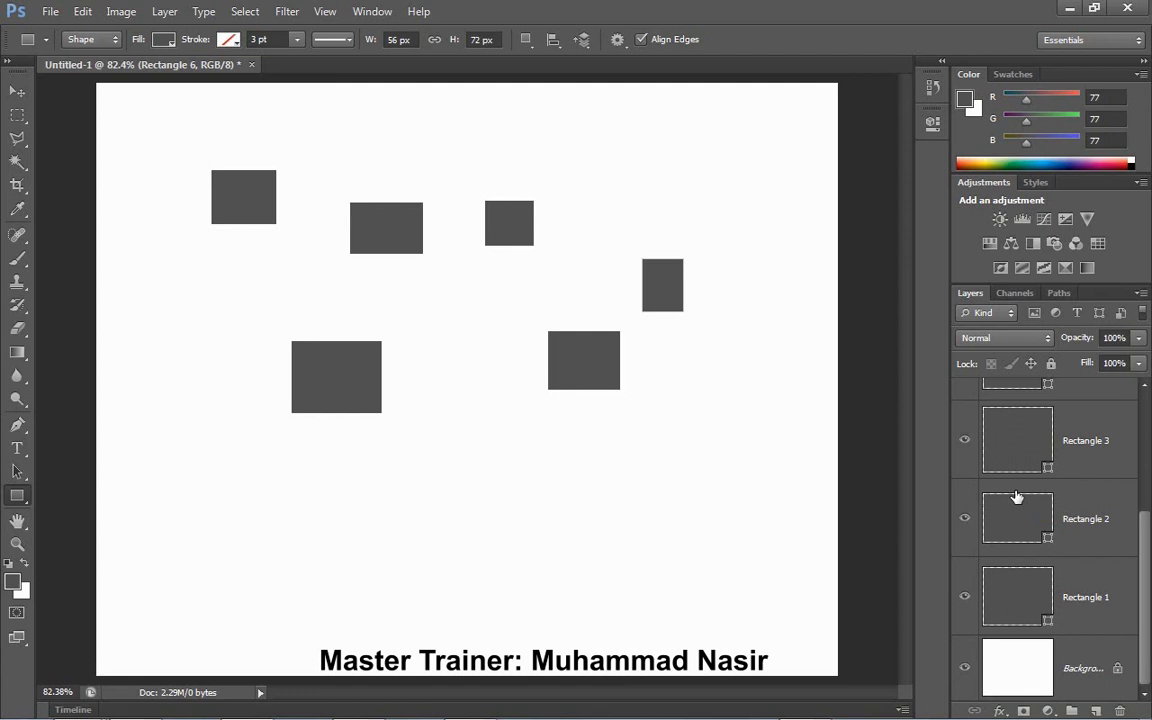
Step: Select all six rectangle layers, group them, and rename Group 1 to a custom name
{"action": "key", "text": "ctrl+alt+a"}
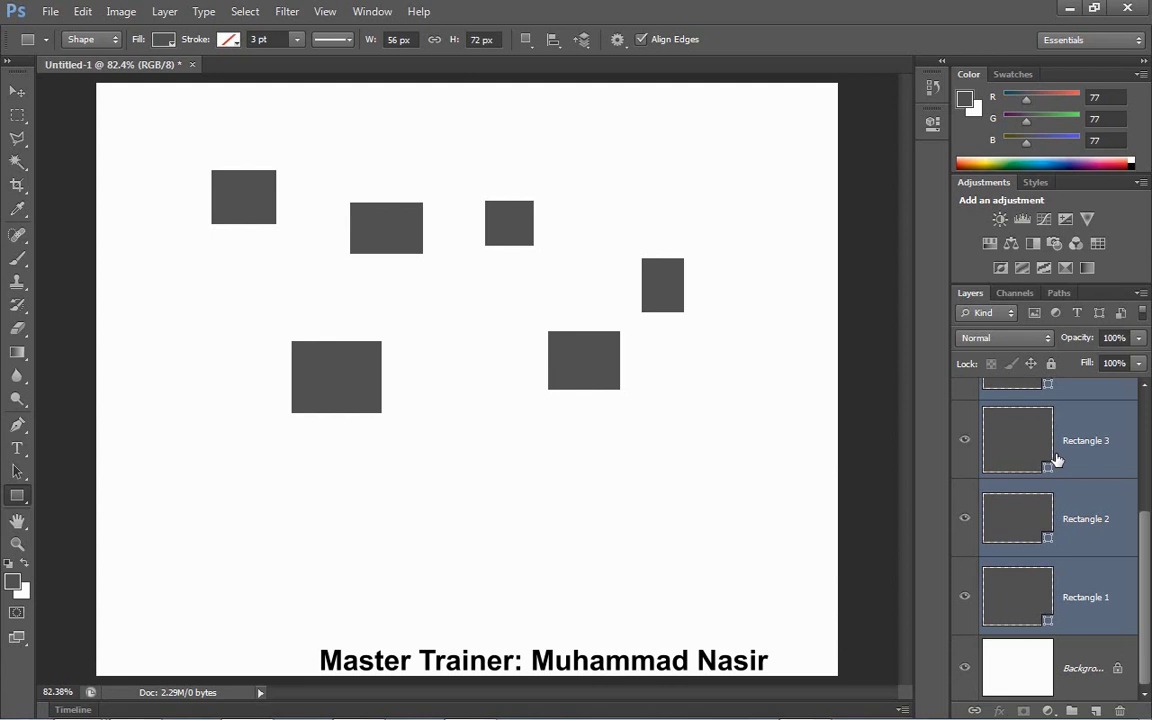
{"action": "key", "text": "ctrl+g"}
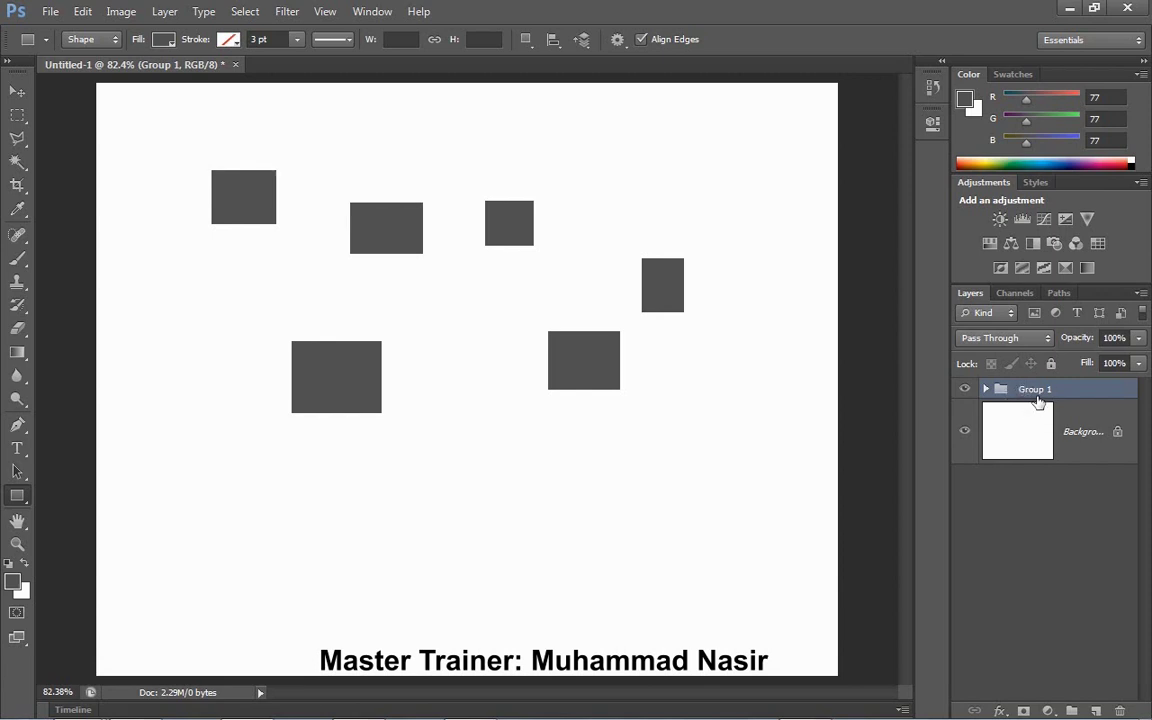
{"action": "double_click", "coordinate": [1036, 390]}
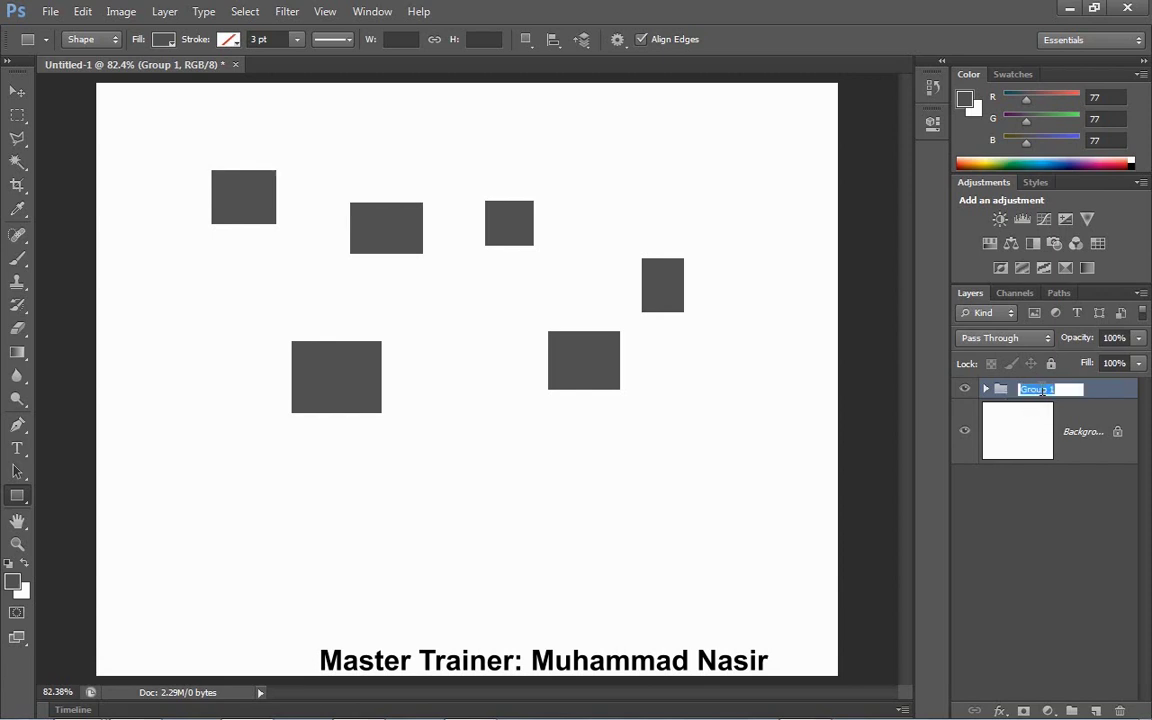
{"action": "type", "text": "nasir"}
{"action": "key", "text": "Return"}
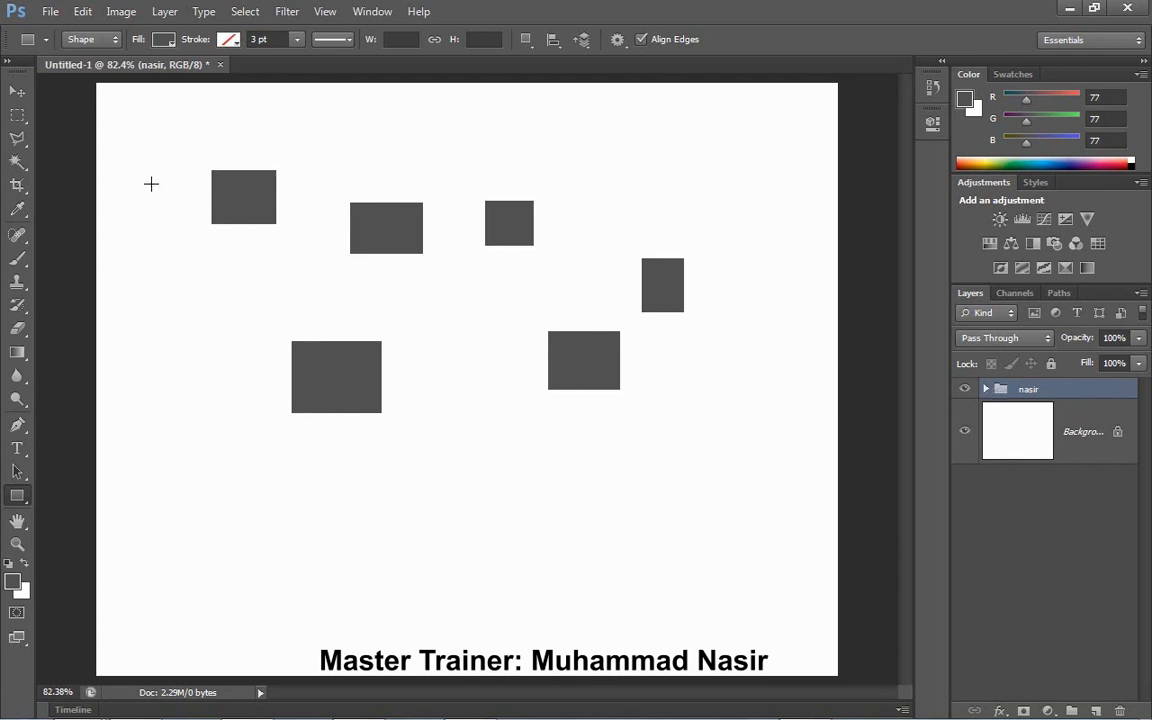
Step: With the Move tool, shift the grouped rectangles together slightly down and to the left
{"action": "left_click", "coordinate": [17, 91]}
{"action": "mouse_move", "coordinate": [442, 245]}
{"action": "left_mouse_down"}
{"action": "mouse_move", "coordinate": [450, 262]}
{"action": "mouse_move", "coordinate": [431, 285]}
{"action": "left_mouse_up"}
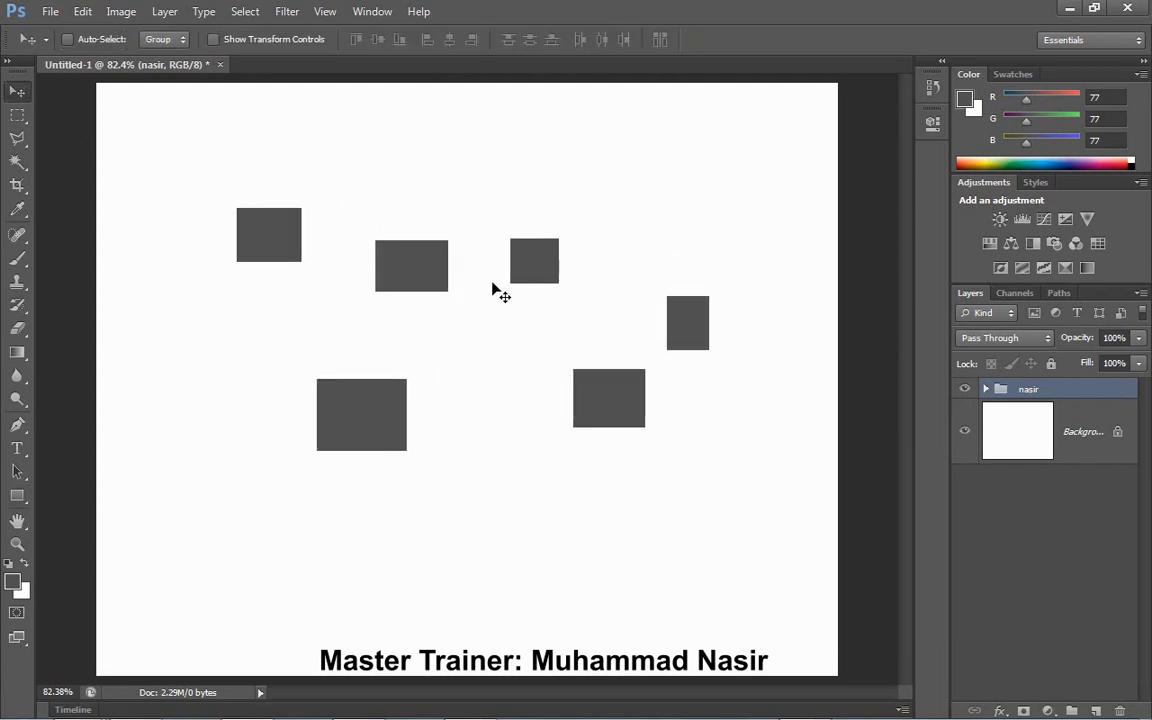
{"action": "left_click_drag", "start_coordinate": [515, 267], "coordinate": [486, 257]}
{"action": "left_click_drag", "start_coordinate": [490, 371], "coordinate": [465, 288]}
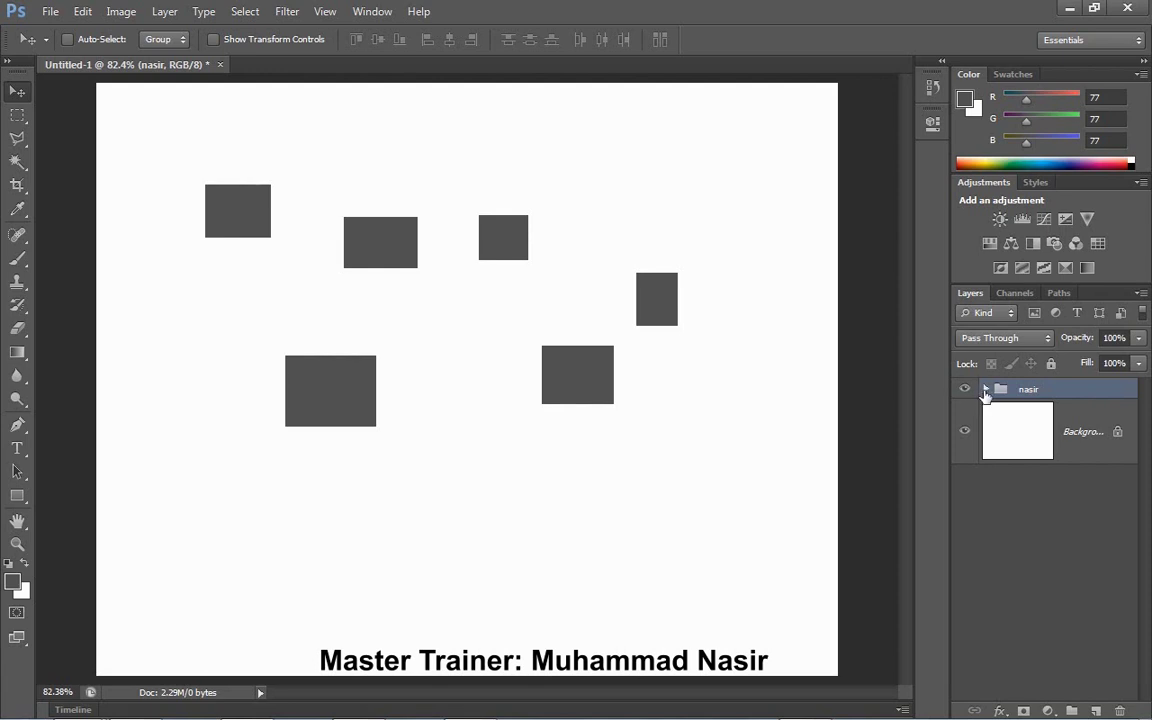
Step: Expand the group and toggle several rectangle layers' visibility off and back on
{"action": "left_click", "coordinate": [986, 390]}
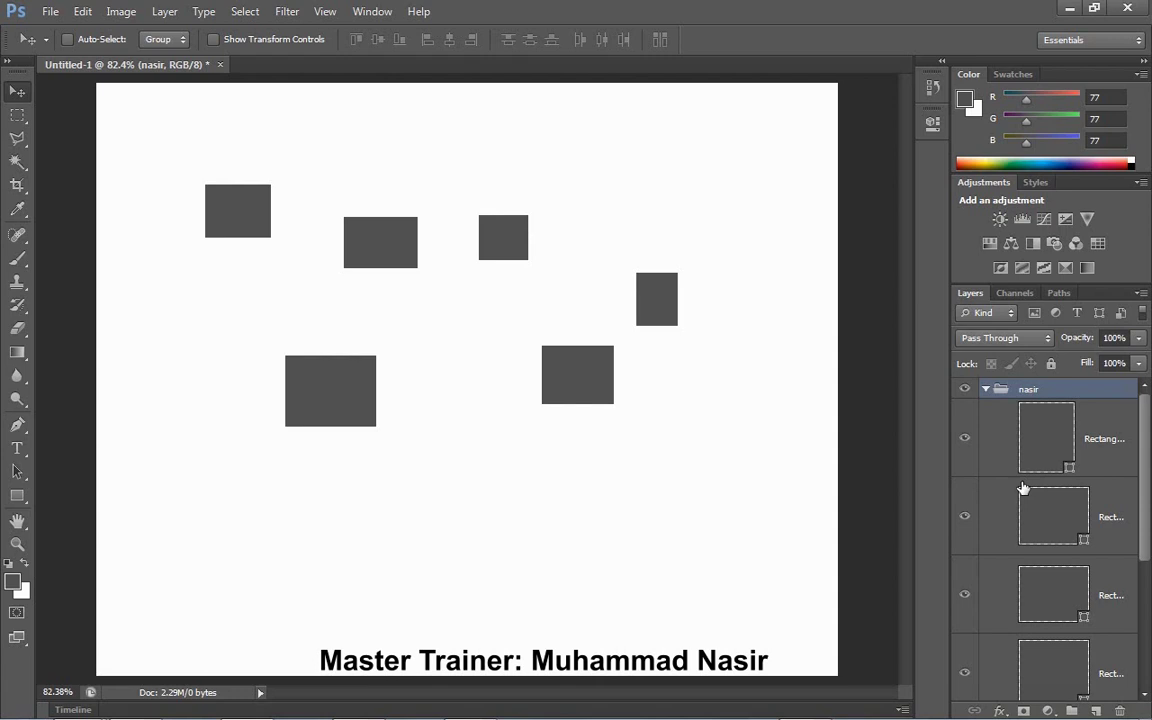
{"action": "scroll", "coordinate": [1023, 488], "scroll_direction": "down", "scroll_amount": 1}
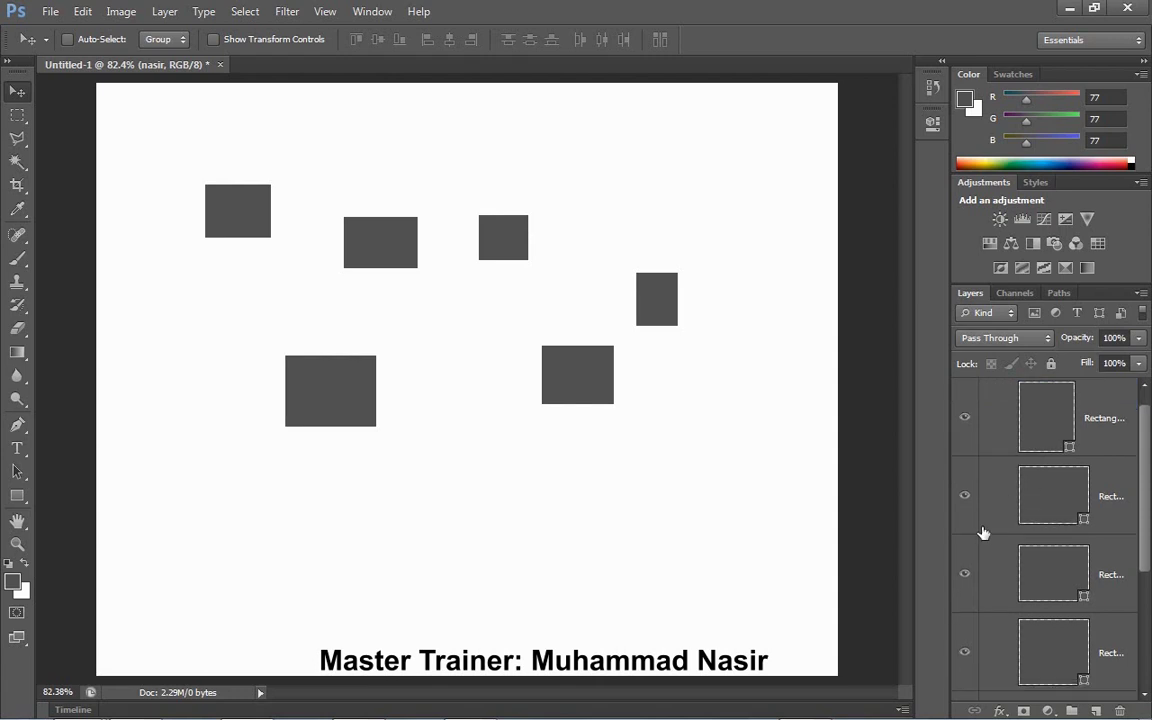
{"action": "left_click", "coordinate": [964, 496]}
{"action": "left_click", "coordinate": [964, 496]}
{"action": "left_click", "coordinate": [965, 574]}
{"action": "left_click", "coordinate": [965, 574]}
{"action": "scroll", "coordinate": [965, 576], "scroll_direction": "down", "scroll_amount": 1}
{"action": "left_click", "coordinate": [965, 628]}
{"action": "left_click", "coordinate": [965, 628]}
{"action": "left_click", "coordinate": [964, 402]}
{"action": "left_click", "coordinate": [964, 402]}
{"action": "scroll", "coordinate": [1035, 530], "scroll_direction": "down", "scroll_amount": 2}
Step: Select Rectangle 2, toggle its visibility, and give it a Yellow colour label
{"action": "left_click", "coordinate": [1035, 530]}
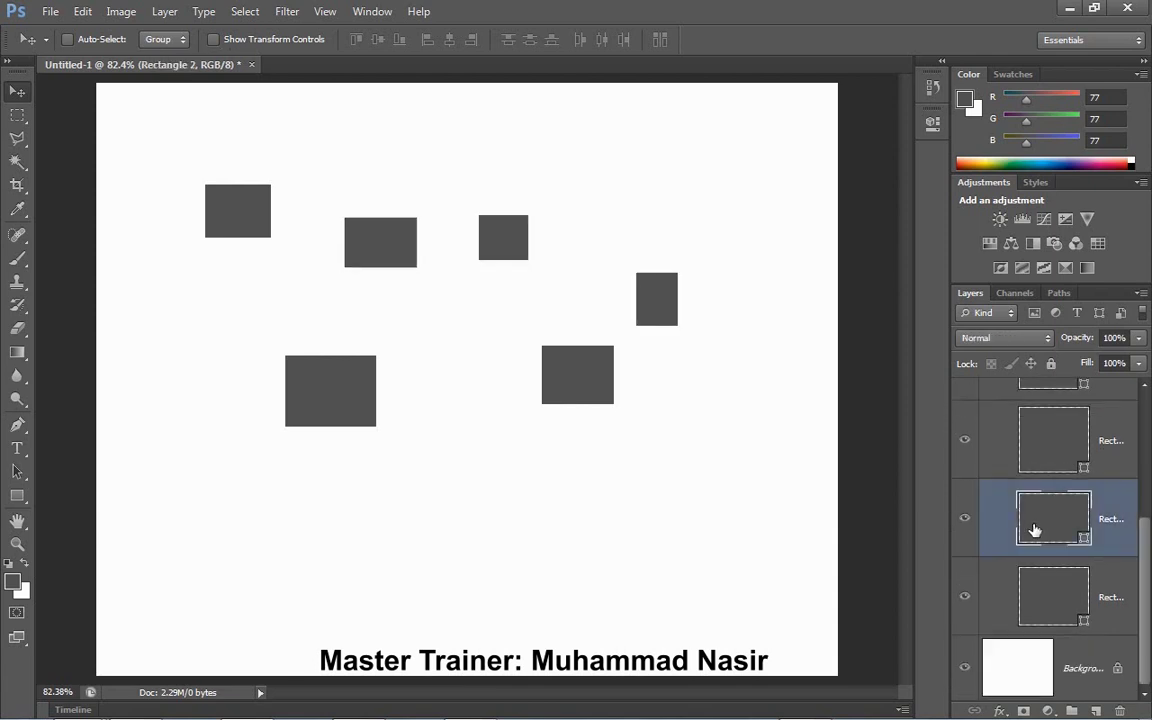
{"action": "left_click", "coordinate": [965, 518]}
{"action": "left_click", "coordinate": [965, 518]}
{"action": "left_click", "coordinate": [965, 519]}
{"action": "left_click", "coordinate": [965, 519]}
{"action": "right_click", "coordinate": [967, 508]}
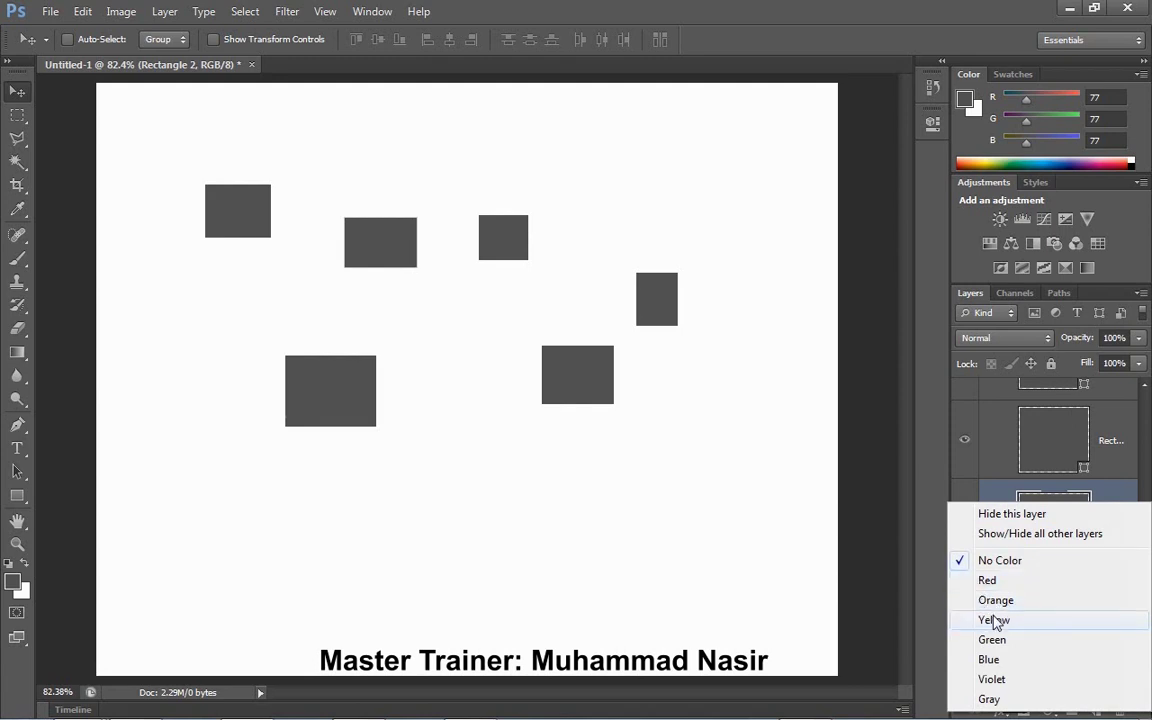
{"action": "left_click", "coordinate": [994, 619]}
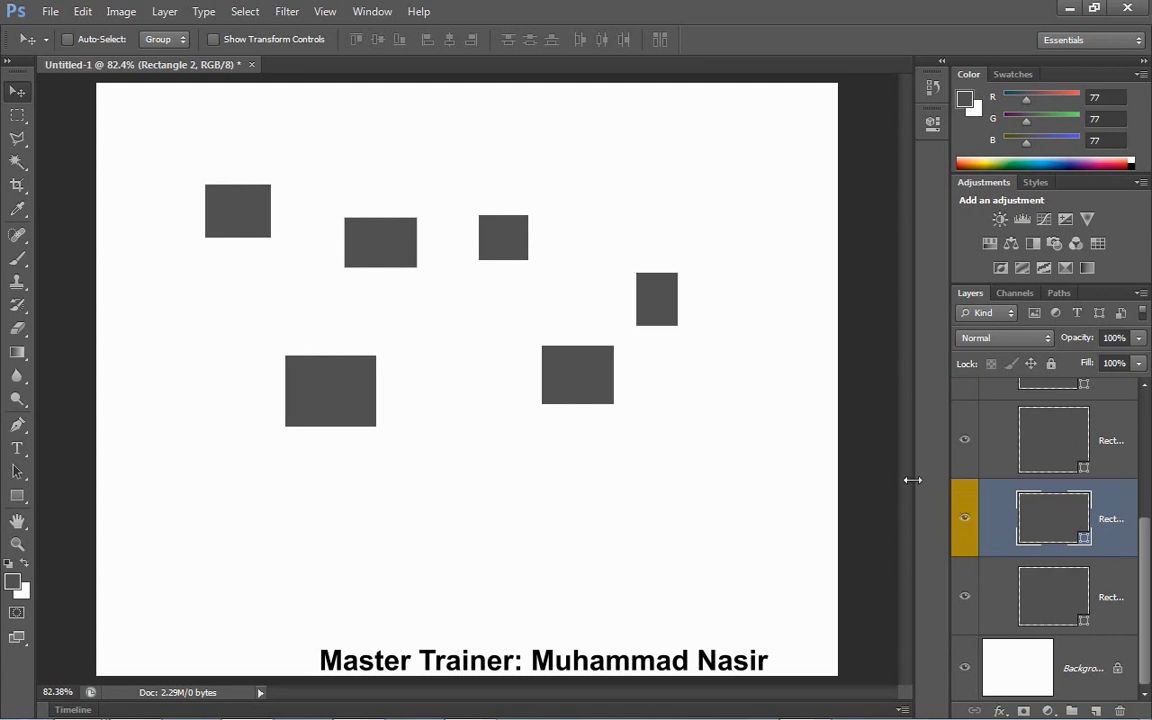
Step: Move all the grouped rectangles together slightly lower on the canvas
{"action": "scroll", "coordinate": [1020, 458], "scroll_direction": "up", "scroll_amount": 3}
{"action": "scroll", "coordinate": [1017, 453], "scroll_direction": "up", "scroll_amount": 3}
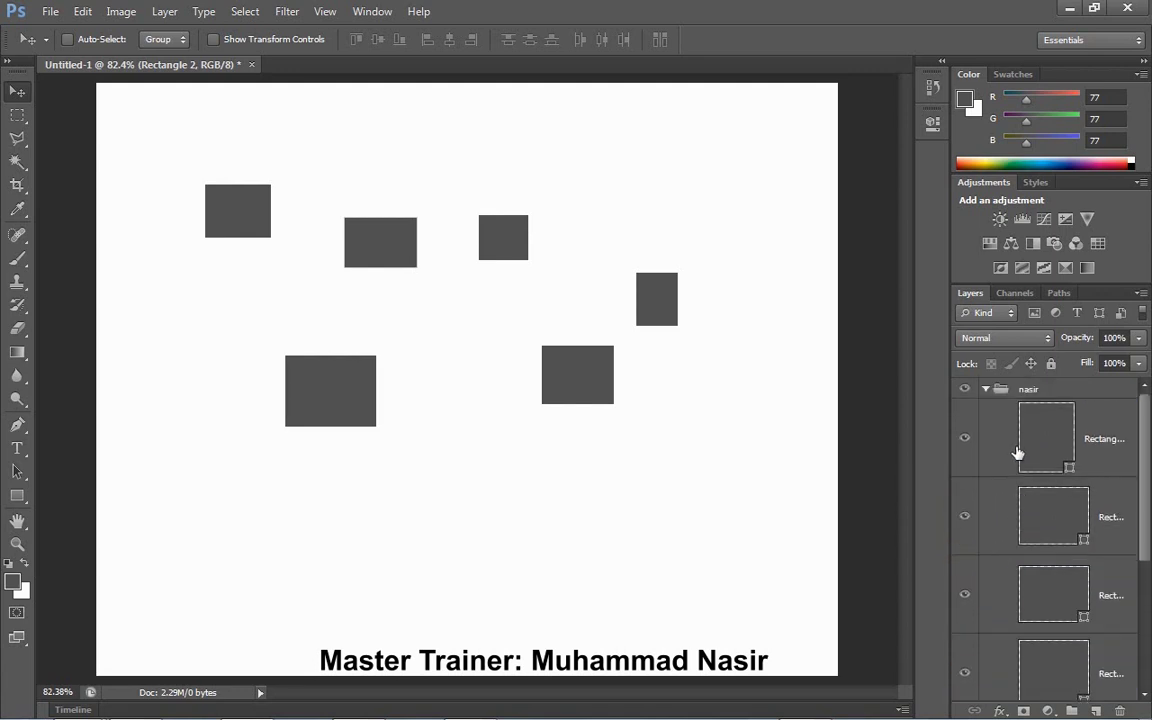
{"action": "left_click", "coordinate": [985, 390]}
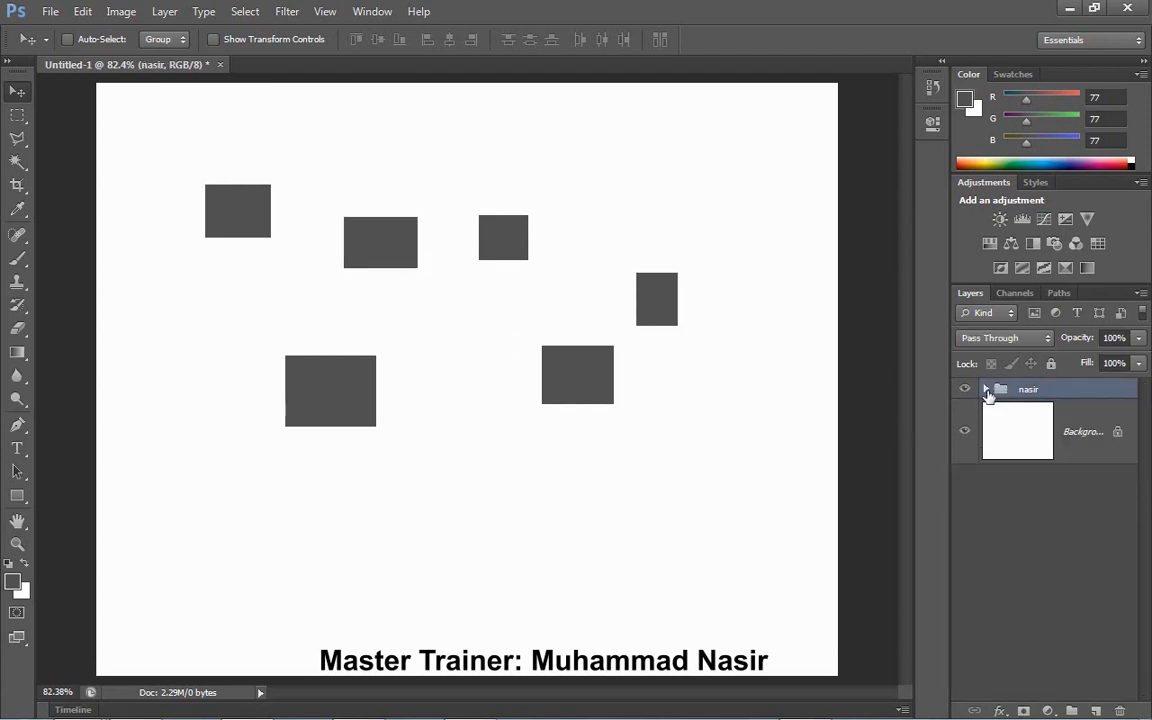
{"action": "left_click", "coordinate": [986, 389]}
{"action": "scroll", "coordinate": [1020, 481], "scroll_direction": "down", "scroll_amount": 2}
{"action": "scroll", "coordinate": [1020, 489], "scroll_direction": "down", "scroll_amount": 1}
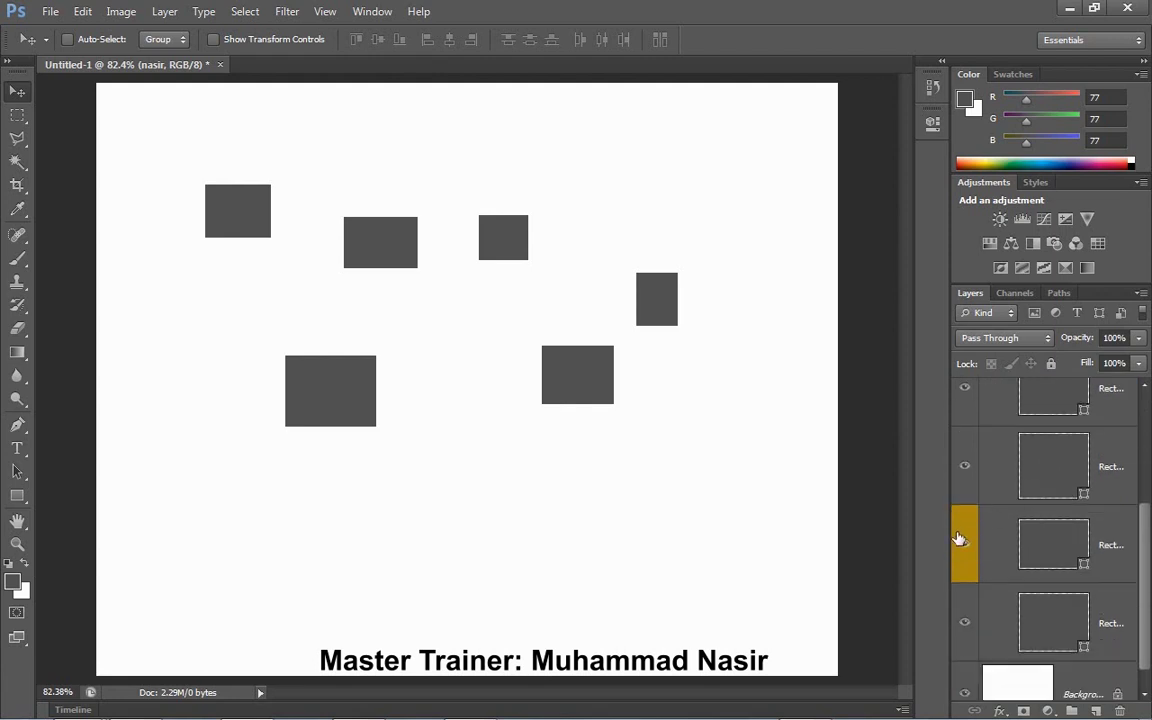
{"action": "mouse_move", "coordinate": [363, 258]}
{"action": "left_mouse_down"}
{"action": "mouse_move", "coordinate": [341, 265]}
{"action": "mouse_move", "coordinate": [371, 298]}
{"action": "left_mouse_up"}
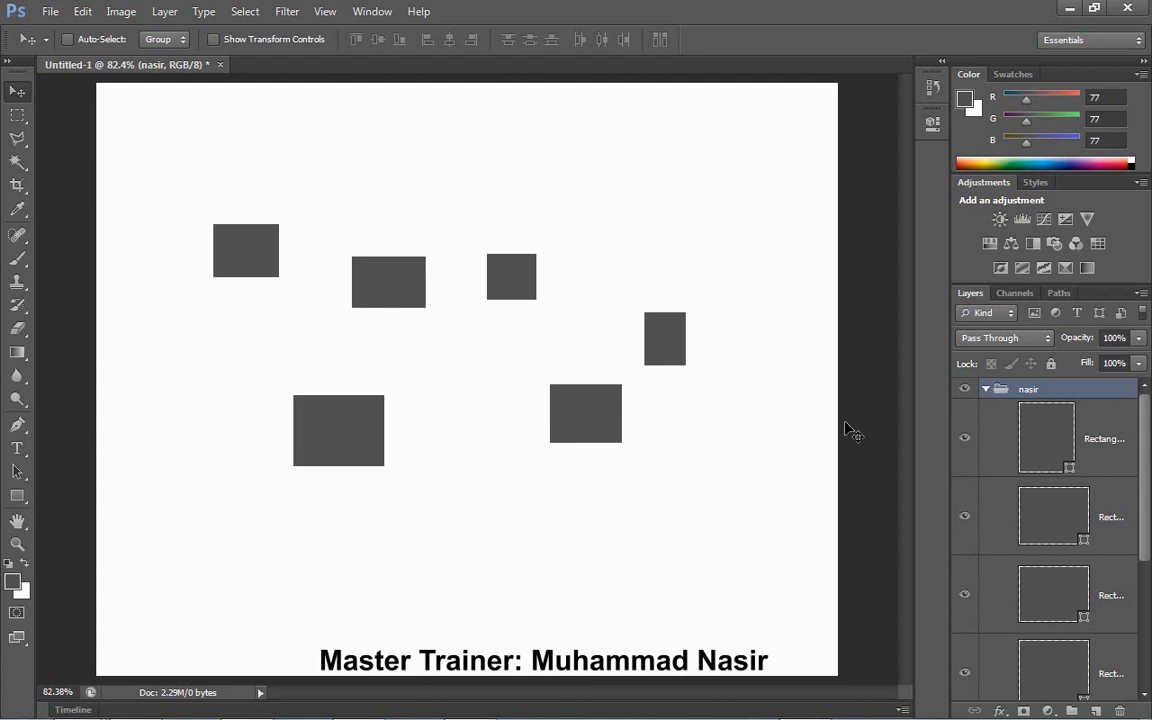
Step: Drag the Rectangle 2 shape to the upper right, then collapse the group
{"action": "scroll", "coordinate": [1050, 500], "scroll_direction": "down", "scroll_amount": 2}
{"action": "left_click", "coordinate": [1021, 618]}
{"action": "mouse_move", "coordinate": [405, 253]}
{"action": "left_mouse_down"}
{"action": "mouse_move", "coordinate": [638, 207]}
{"action": "mouse_move", "coordinate": [654, 193]}
{"action": "left_mouse_up"}
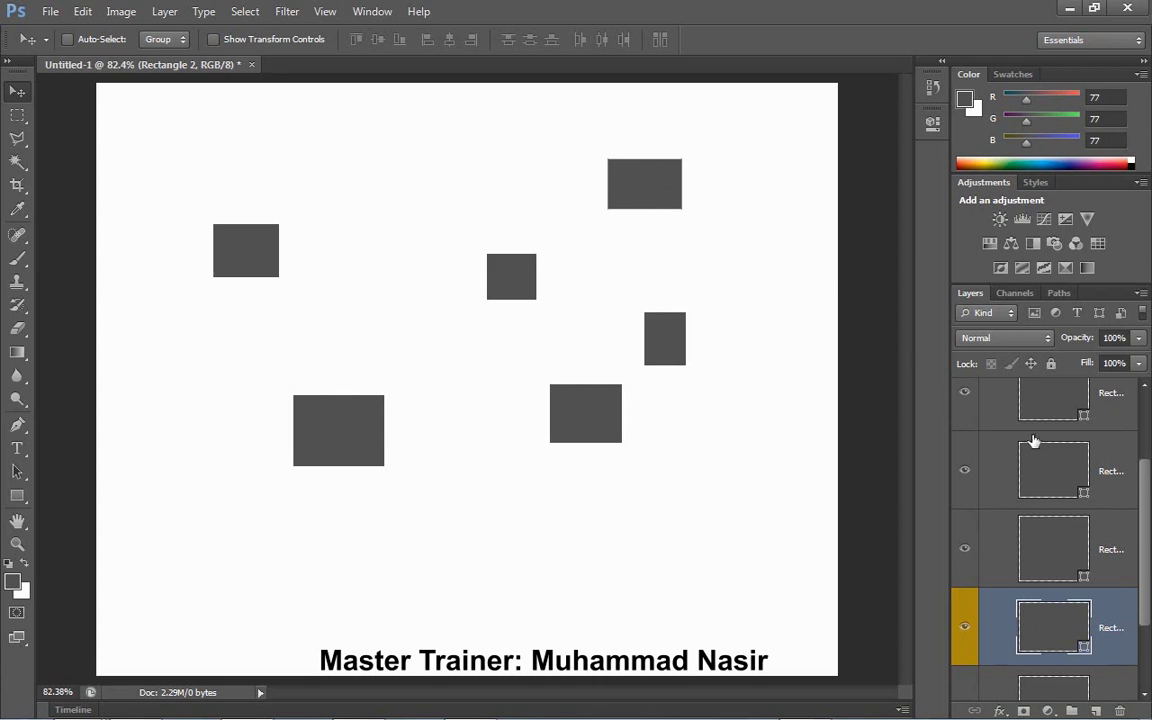
{"action": "scroll", "coordinate": [1031, 442], "scroll_direction": "up", "scroll_amount": 2}
{"action": "left_click", "coordinate": [986, 390]}
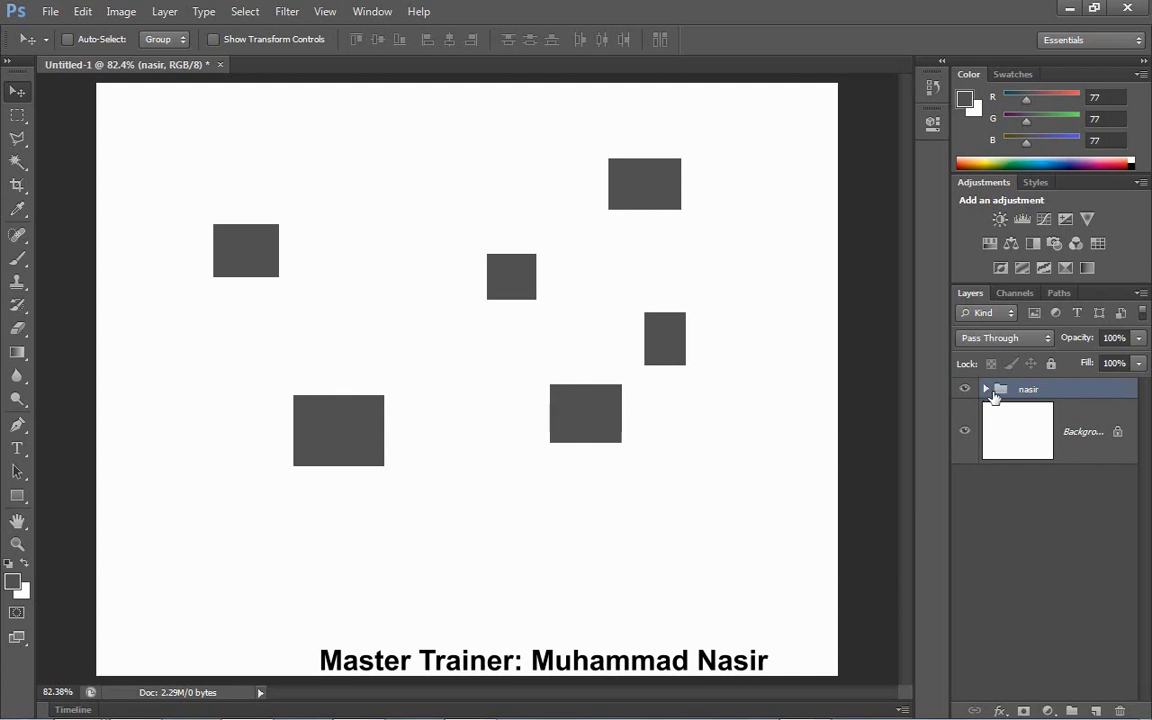
{"action": "left_click", "coordinate": [986, 390]}
{"action": "left_click", "coordinate": [986, 390]}
{"action": "key", "text": "ctrl+shift+g"}
{"action": "scroll", "coordinate": [1031, 450], "scroll_direction": "down", "scroll_amount": 3}
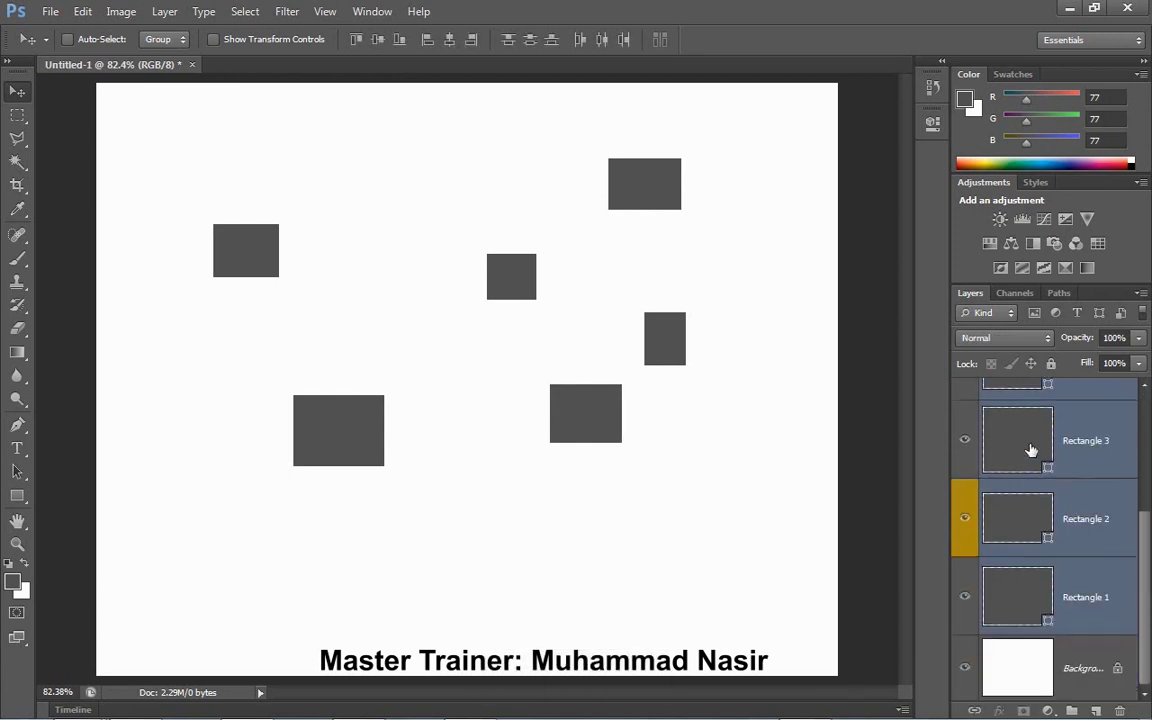
{"action": "left_click", "coordinate": [615, 408], "text": "ctrl"}
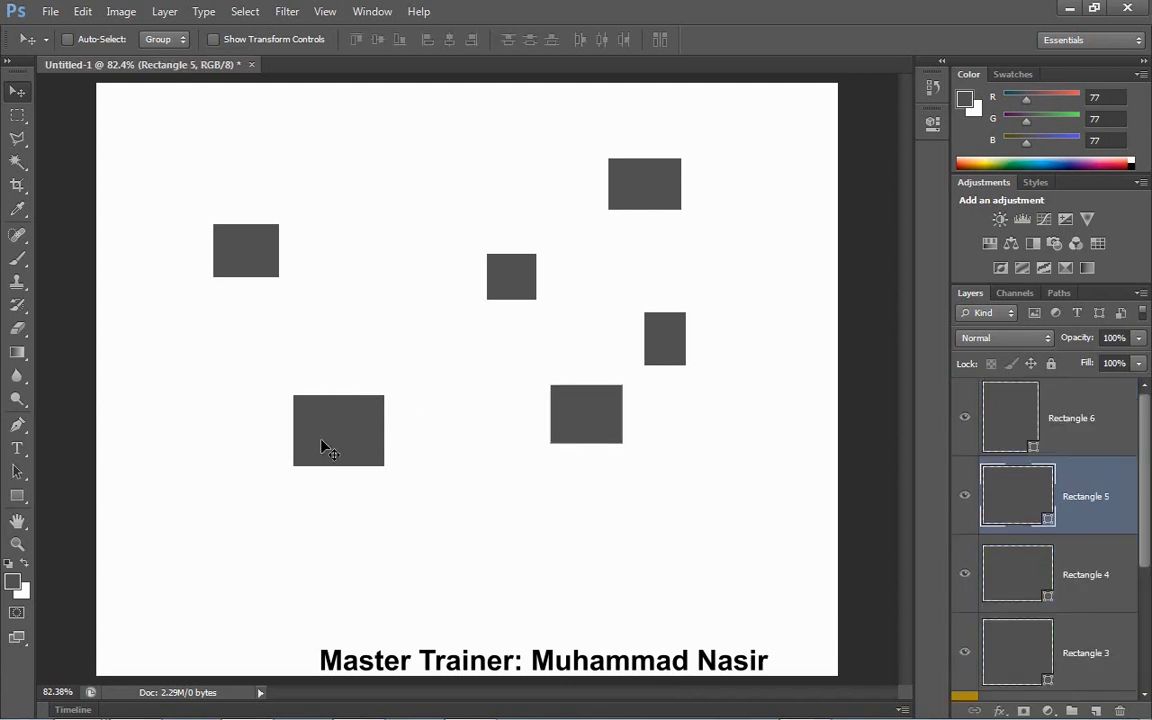
{"action": "left_click", "coordinate": [965, 418]}
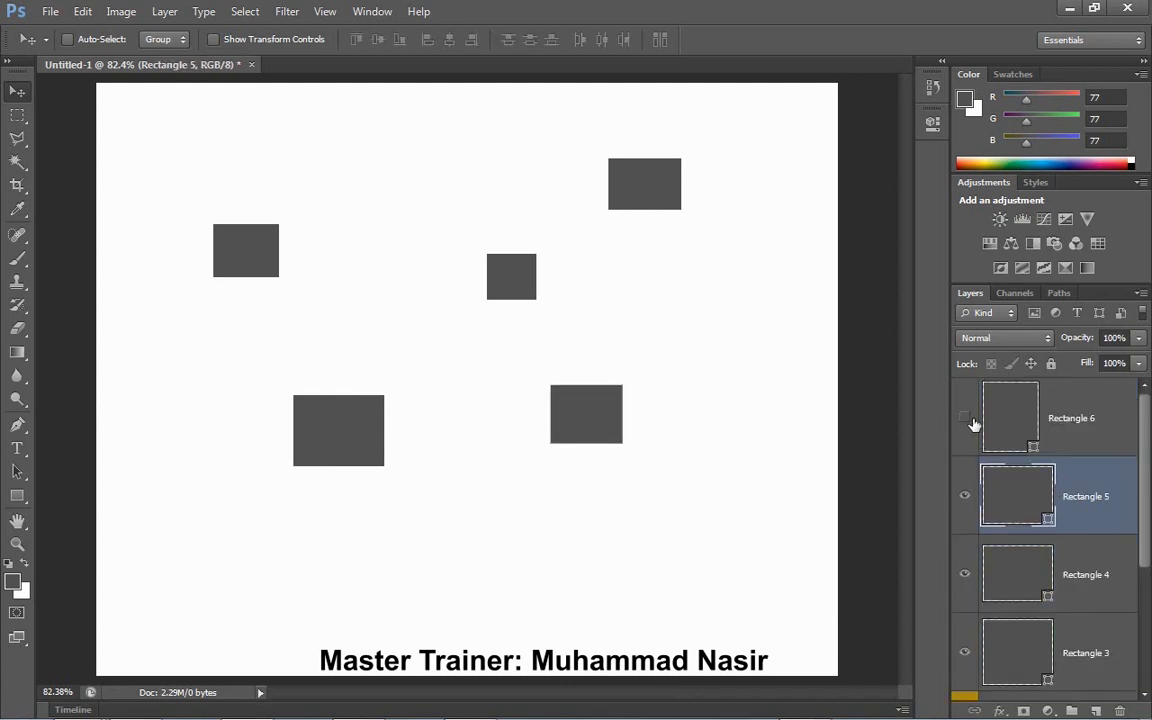
{"action": "left_click", "coordinate": [965, 418]}
{"action": "left_click", "coordinate": [965, 575]}
{"action": "left_click", "coordinate": [965, 575]}
{"action": "left_click", "coordinate": [1030, 574]}
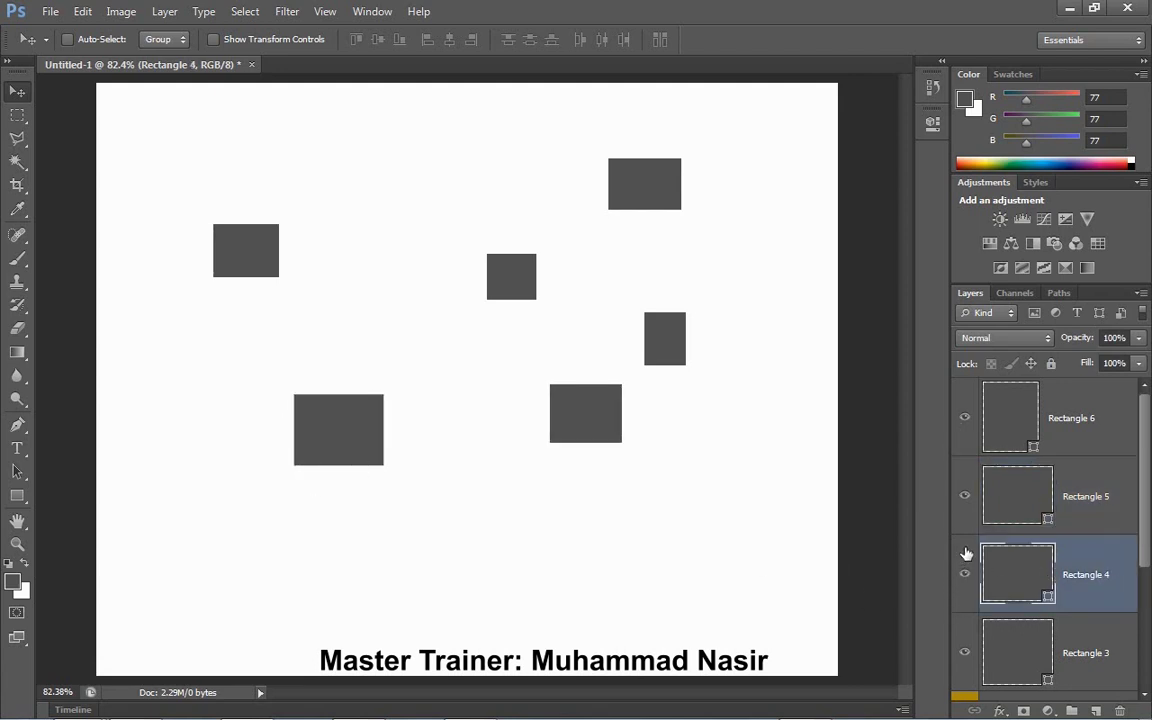
Step: Nudge Rectangle 4, turn on Auto-Select, and drag the rectangles into two rows of three
{"action": "left_click_drag", "start_coordinate": [327, 446], "coordinate": [343, 466]}
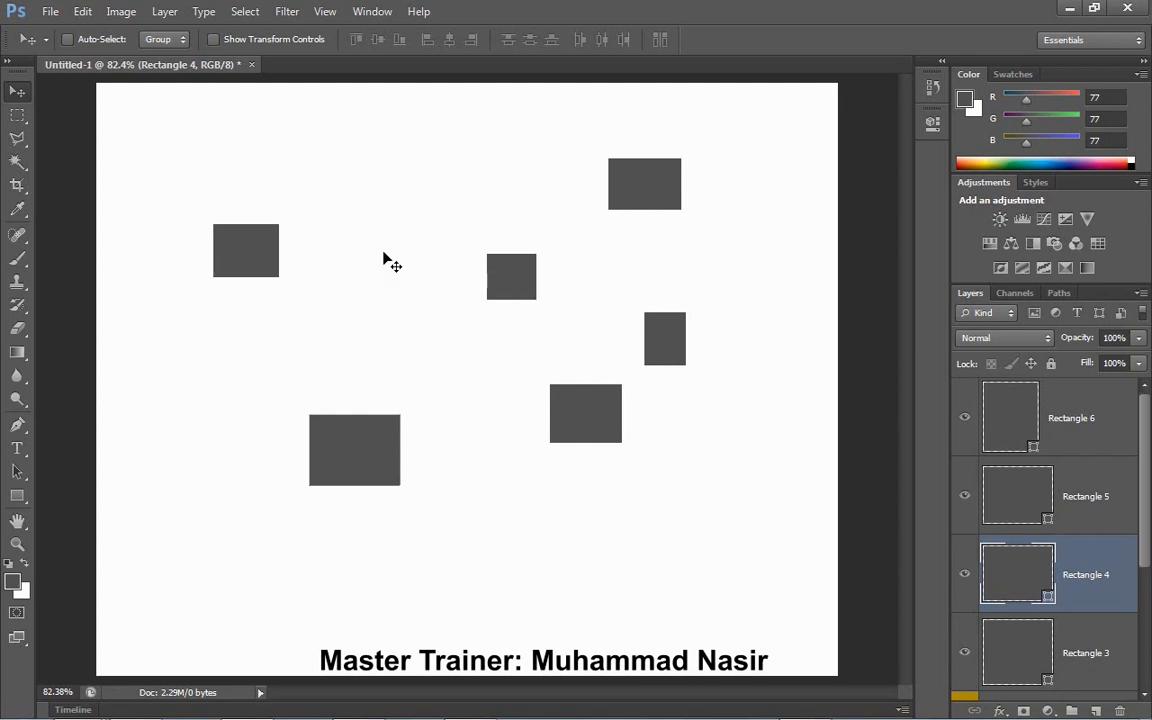
{"action": "left_click", "coordinate": [67, 40]}
{"action": "left_click_drag", "start_coordinate": [641, 196], "coordinate": [640, 226]}
{"action": "left_click_drag", "start_coordinate": [530, 262], "coordinate": [517, 212]}
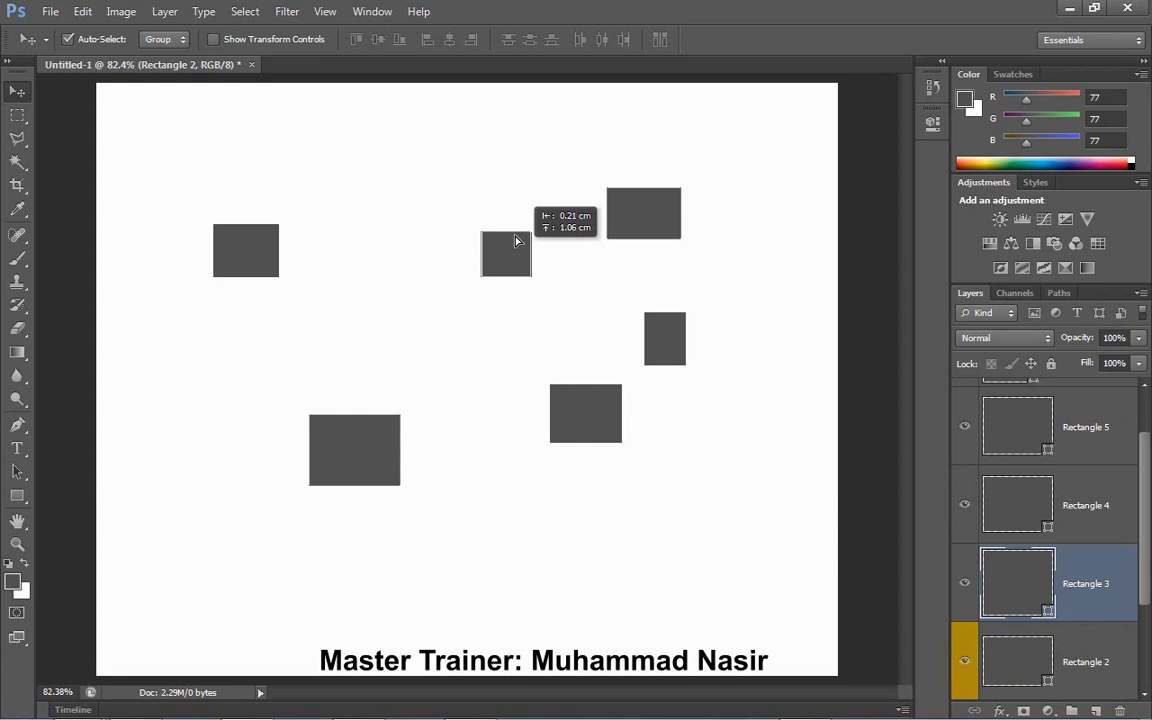
{"action": "left_click_drag", "start_coordinate": [224, 236], "coordinate": [247, 208]}
{"action": "left_click_drag", "start_coordinate": [566, 414], "coordinate": [514, 369]}
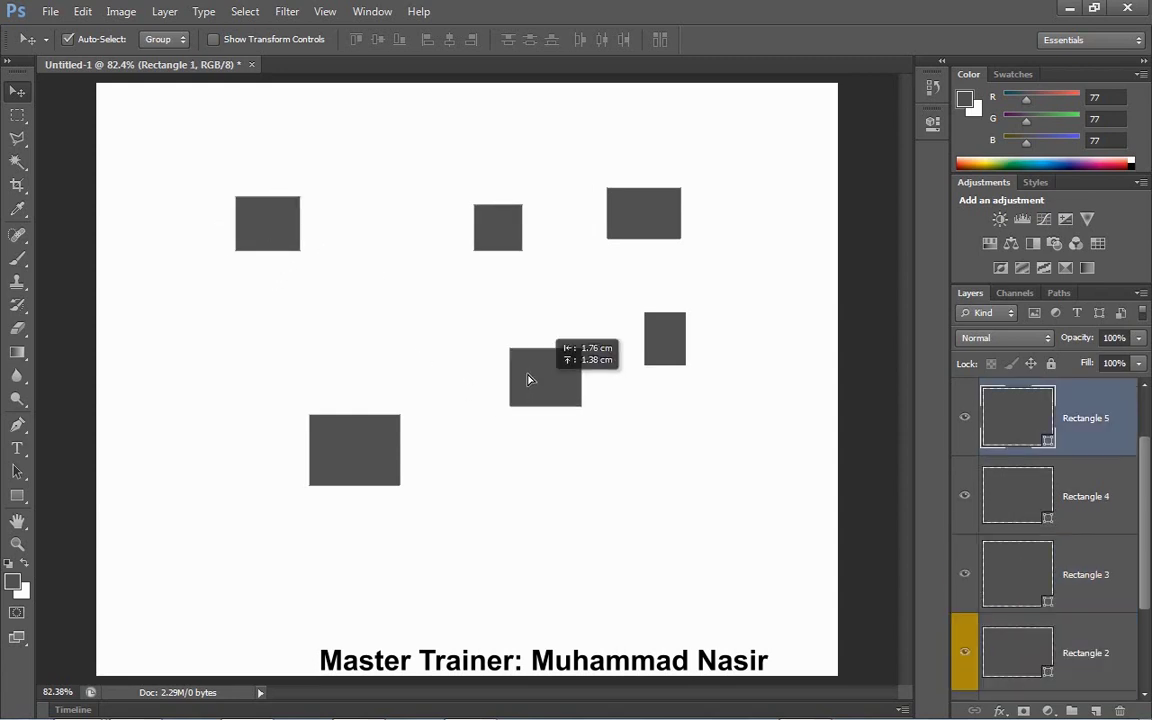
{"action": "left_click_drag", "start_coordinate": [679, 363], "coordinate": [679, 411]}
{"action": "left_click_drag", "start_coordinate": [360, 455], "coordinate": [341, 400]}
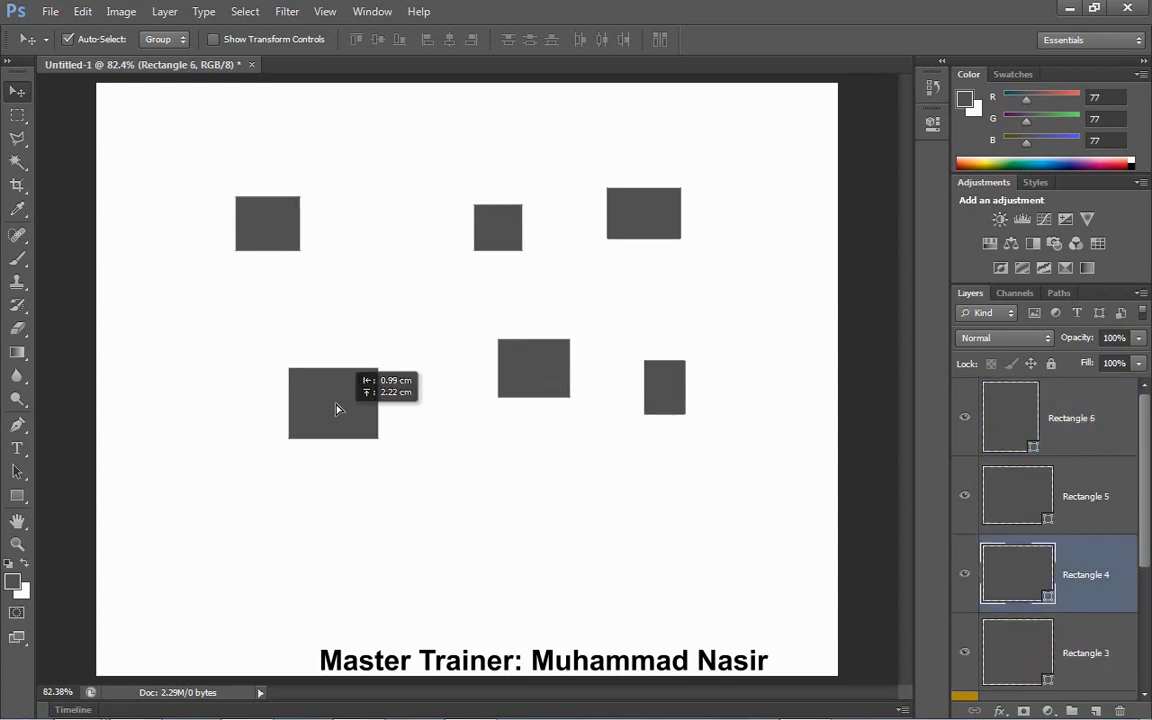
{"action": "left_click_drag", "start_coordinate": [543, 388], "coordinate": [519, 436]}
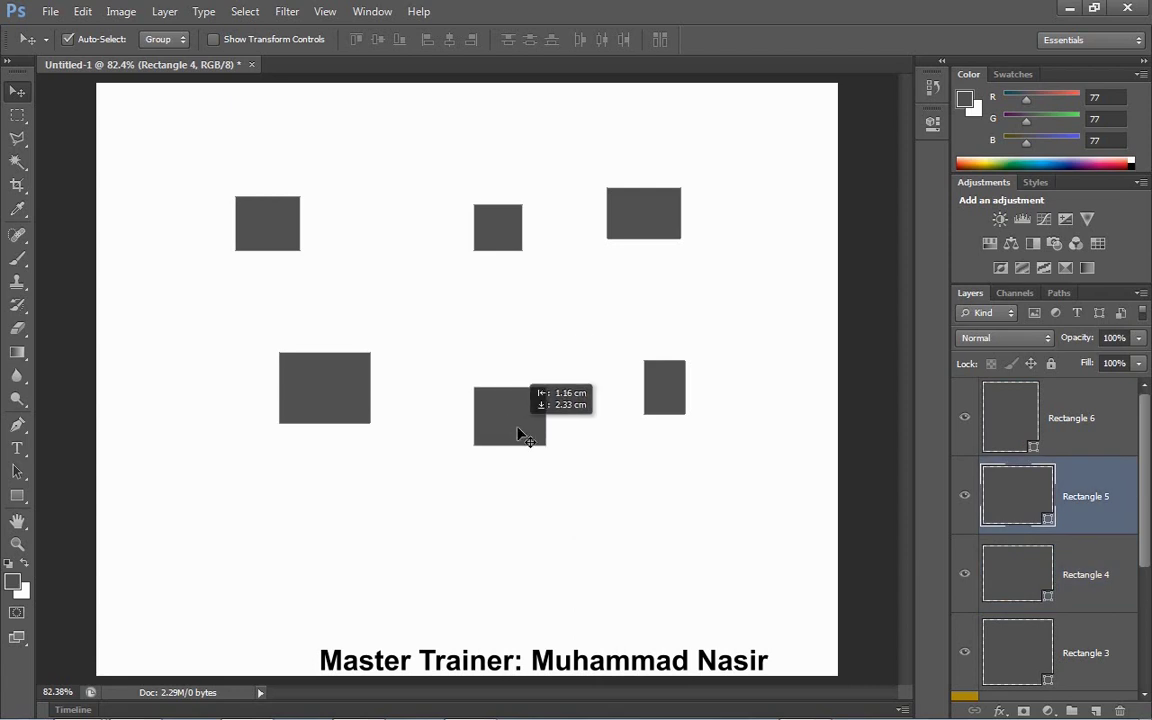
{"action": "left_click", "coordinate": [660, 387]}
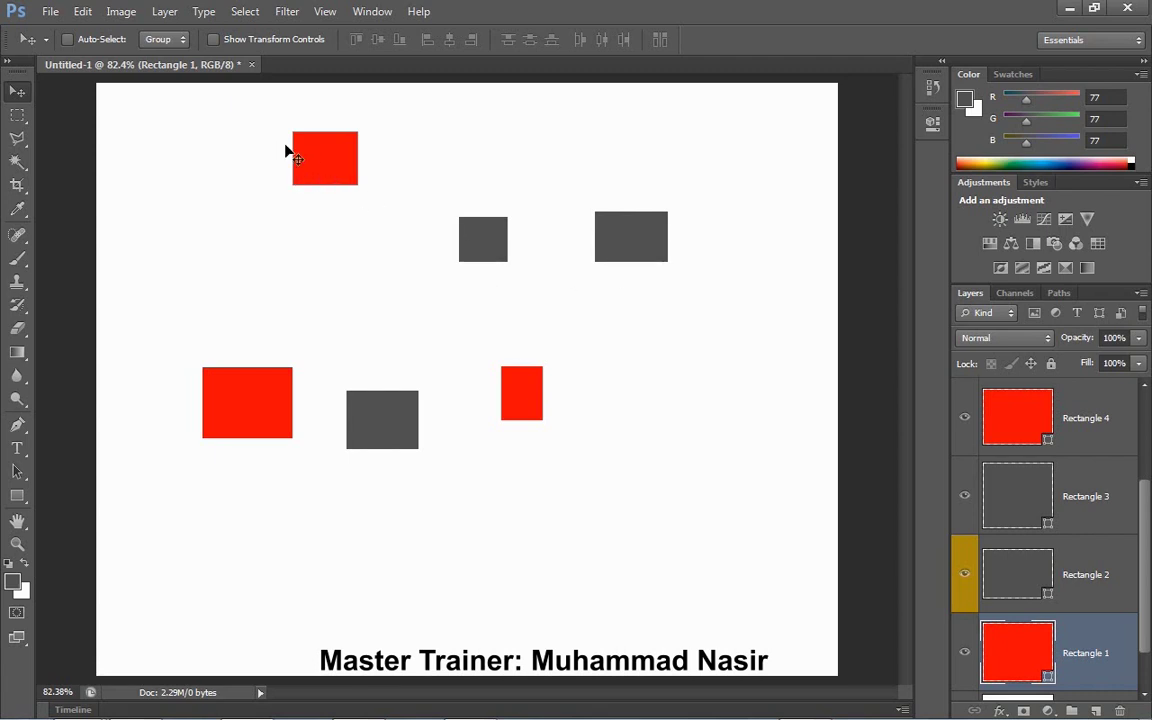
Step: Drag the top red rectangle slightly lower
{"action": "mouse_move", "coordinate": [327, 163]}
{"action": "left_mouse_down"}
{"action": "mouse_move", "coordinate": [307, 205]}
{"action": "mouse_move", "coordinate": [329, 185]}
{"action": "left_mouse_up"}
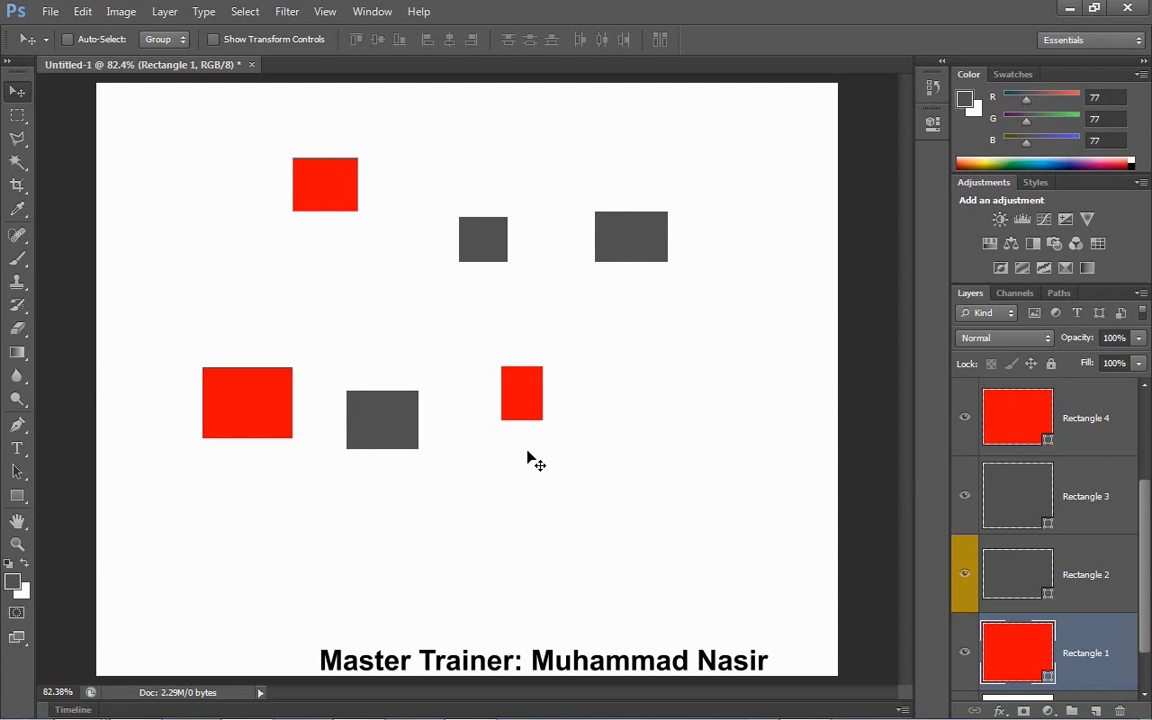
Step: Link the three red rectangle layers, adding Rectangle 4 and Rectangle 6 to the selection
{"action": "left_click", "coordinate": [1062, 418], "text": "ctrl"}
{"action": "scroll", "coordinate": [1063, 430], "scroll_direction": "up", "scroll_amount": 2}
{"action": "left_click", "coordinate": [1061, 430], "text": "ctrl"}
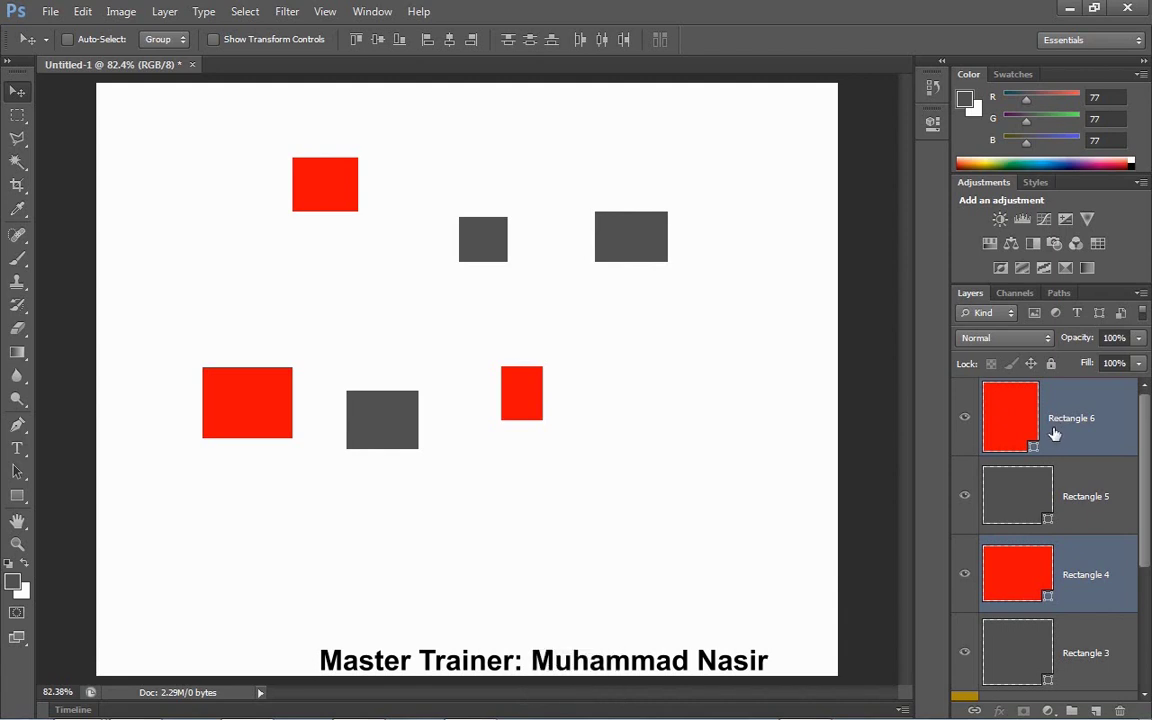
{"action": "right_click", "coordinate": [1054, 432]}
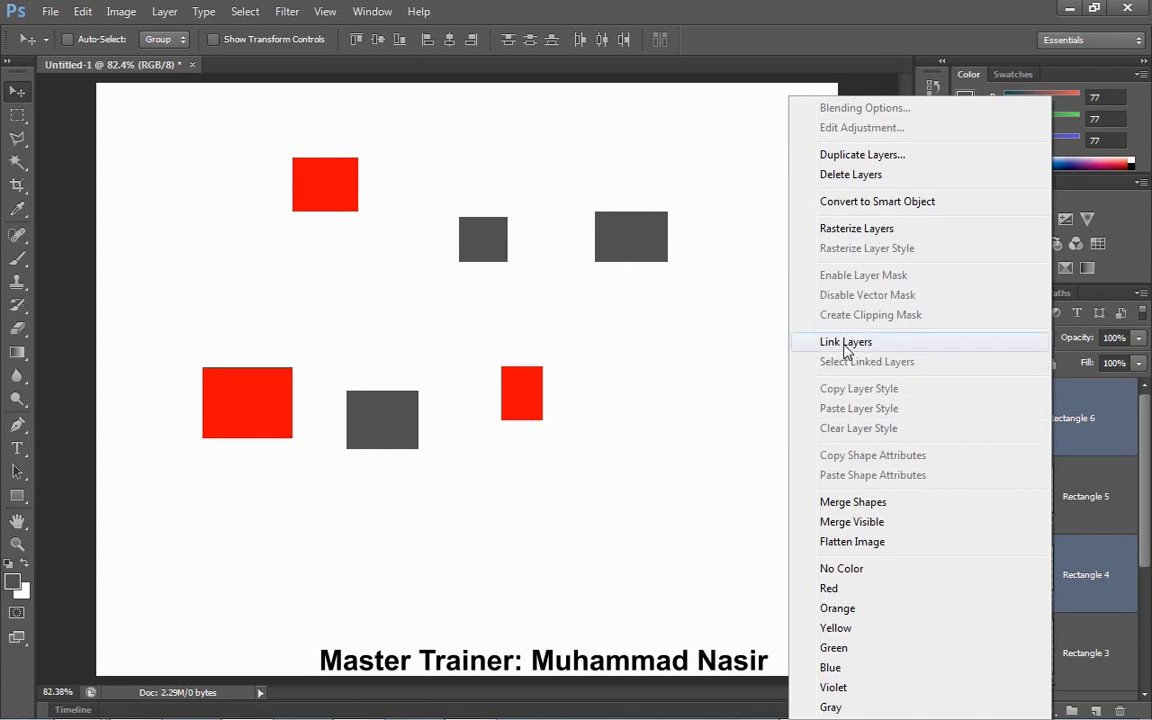
{"action": "left_click", "coordinate": [846, 343]}
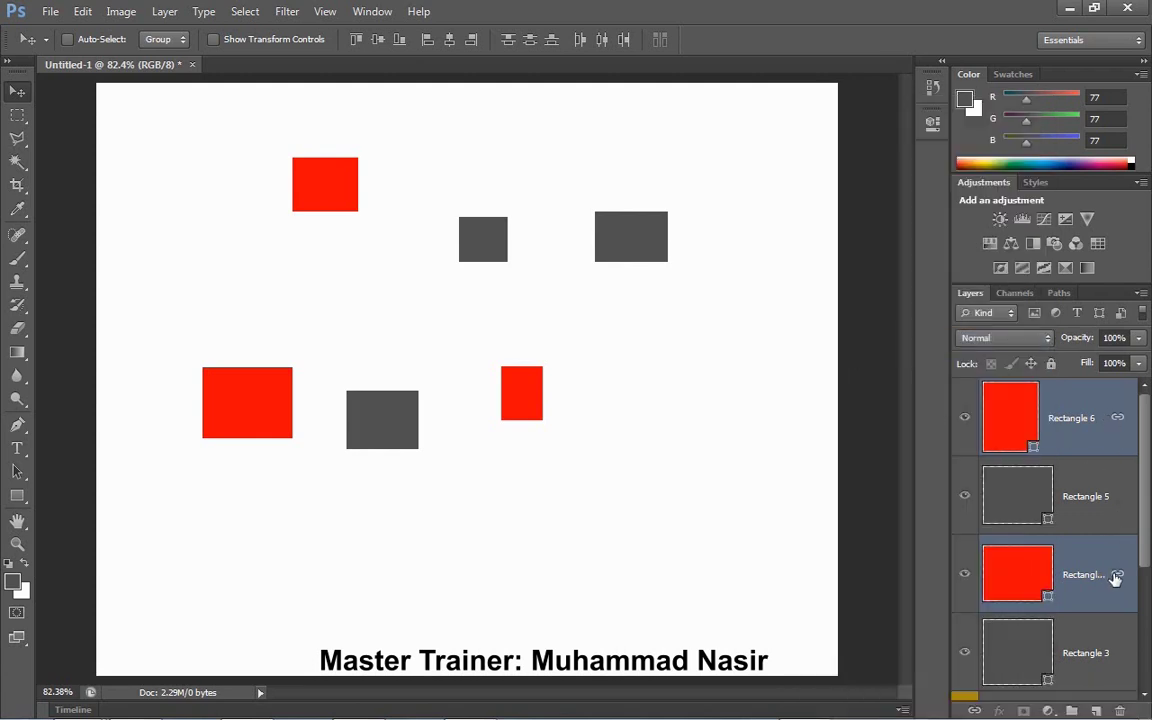
Step: Select Rectangle 4 and drag the linked red rectangles together down and right
{"action": "scroll", "coordinate": [1105, 580], "scroll_direction": "down", "scroll_amount": 2}
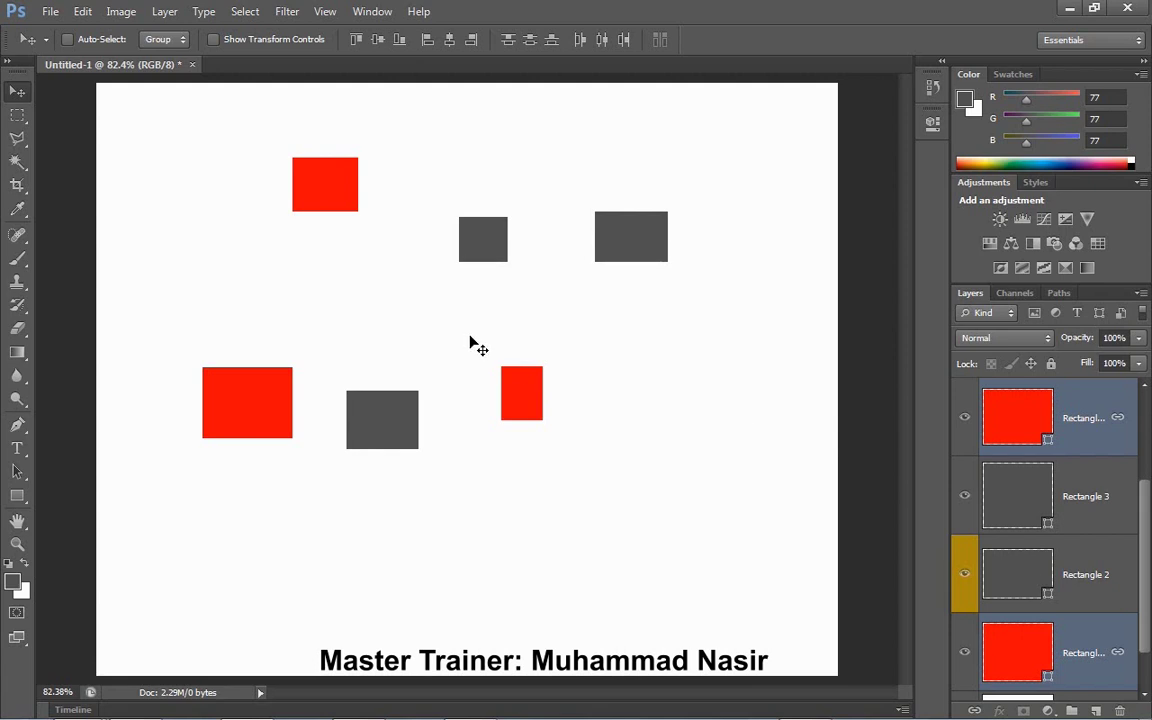
{"action": "left_click", "coordinate": [1060, 500]}
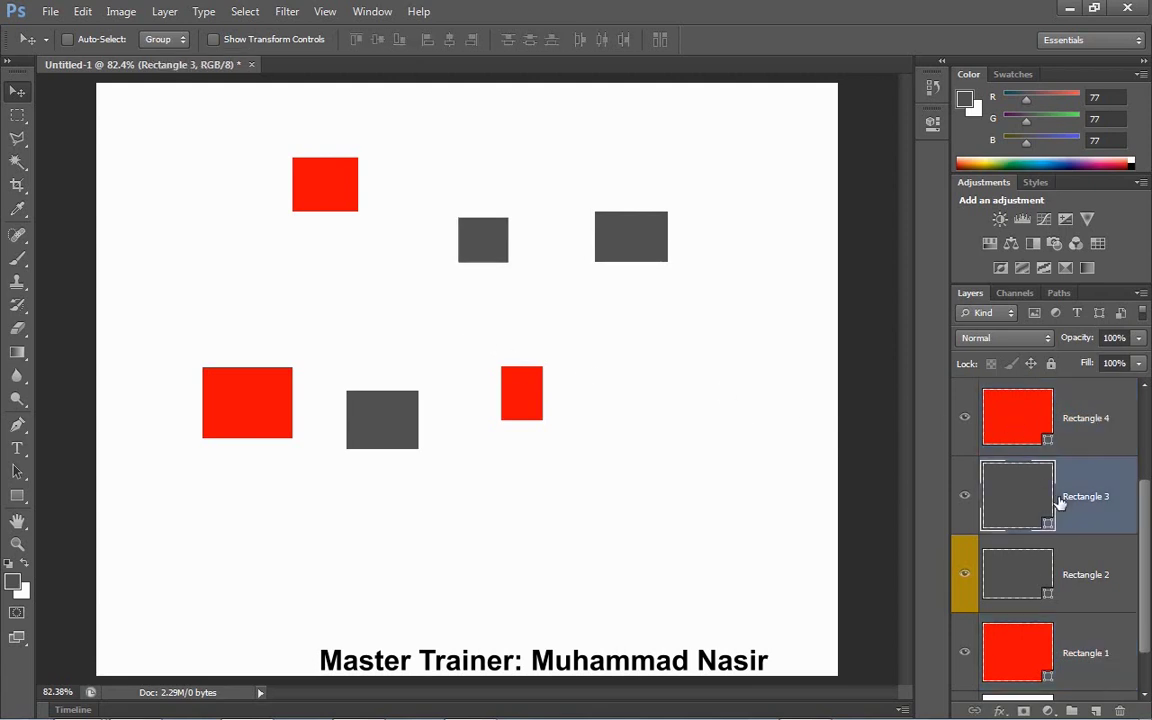
{"action": "left_click", "coordinate": [1083, 420]}
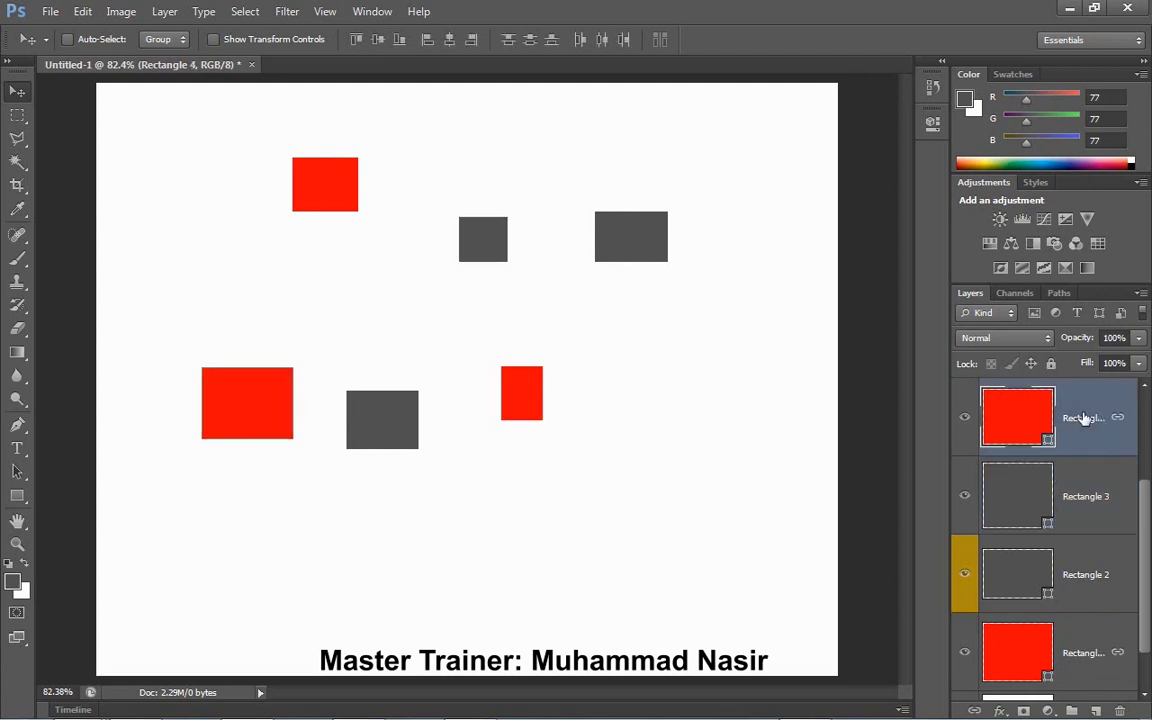
{"action": "scroll", "coordinate": [1080, 432], "scroll_direction": "up", "scroll_amount": 1}
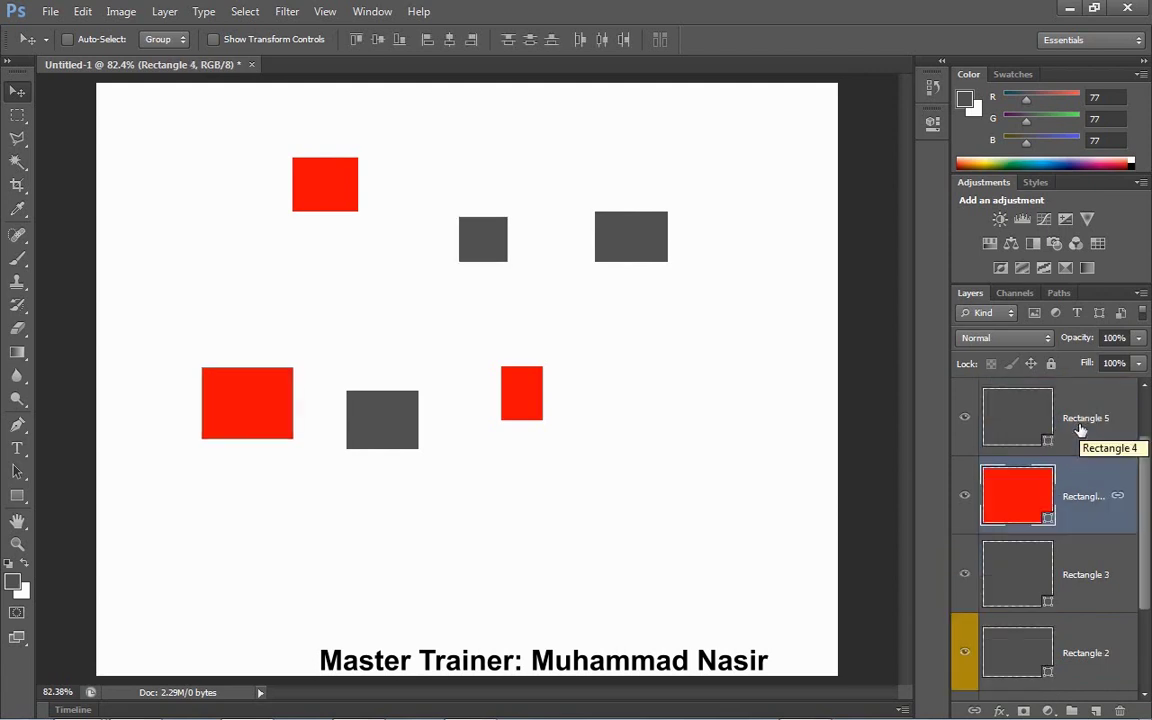
{"action": "scroll", "coordinate": [1080, 432], "scroll_direction": "up", "scroll_amount": 1}
{"action": "scroll", "coordinate": [1075, 428], "scroll_direction": "down", "scroll_amount": 3}
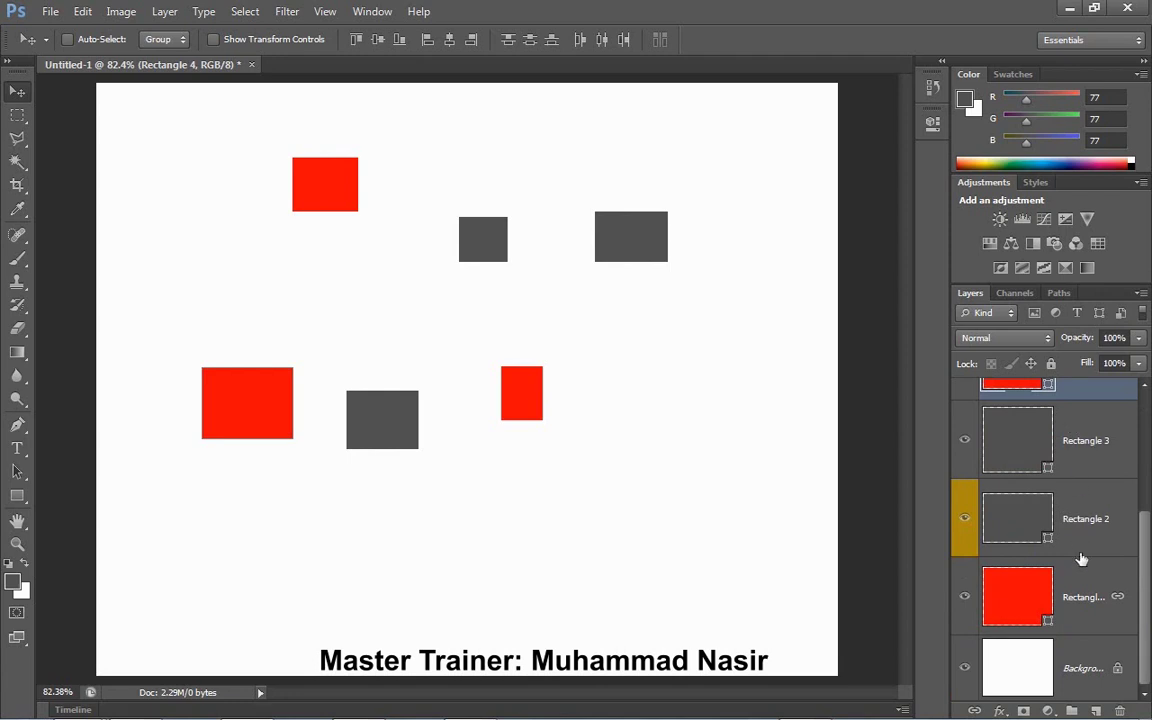
{"action": "mouse_move", "coordinate": [548, 403]}
{"action": "left_mouse_down"}
{"action": "mouse_move", "coordinate": [672, 406]}
{"action": "mouse_move", "coordinate": [655, 430]}
{"action": "mouse_move", "coordinate": [557, 430]}
{"action": "mouse_move", "coordinate": [535, 453]}
{"action": "left_mouse_up"}
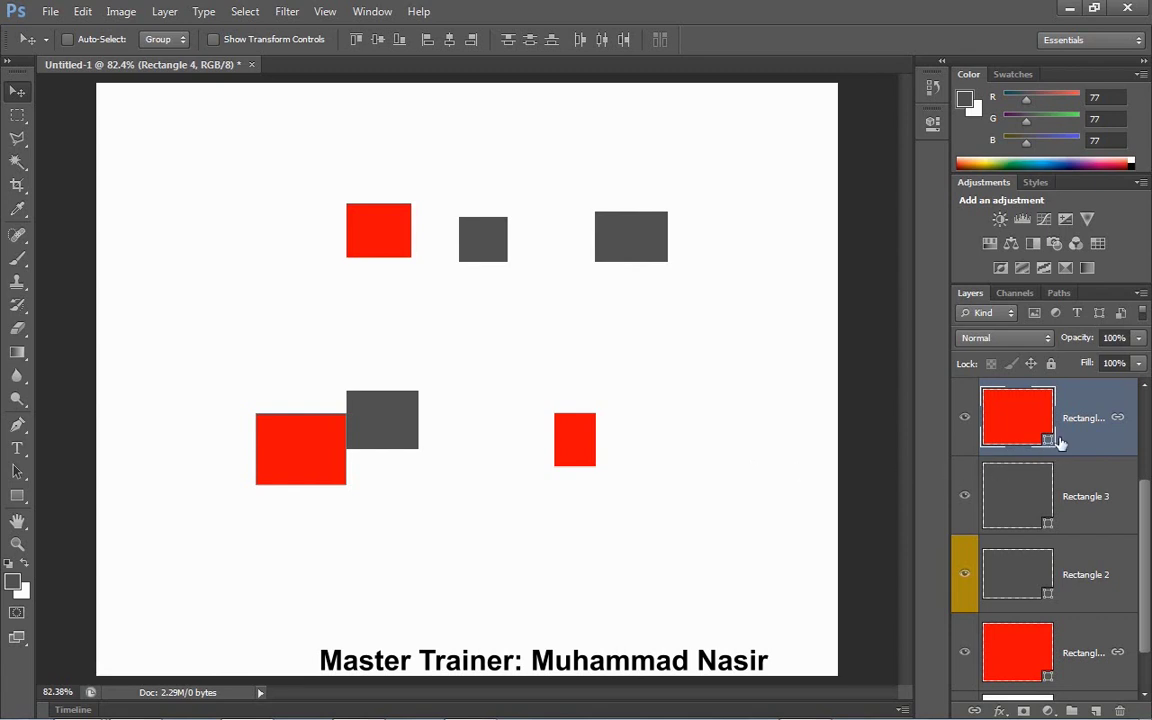
Step: Unlink the red rectangle layers from Rectangle 4's context menu
{"action": "right_click", "coordinate": [1088, 424]}
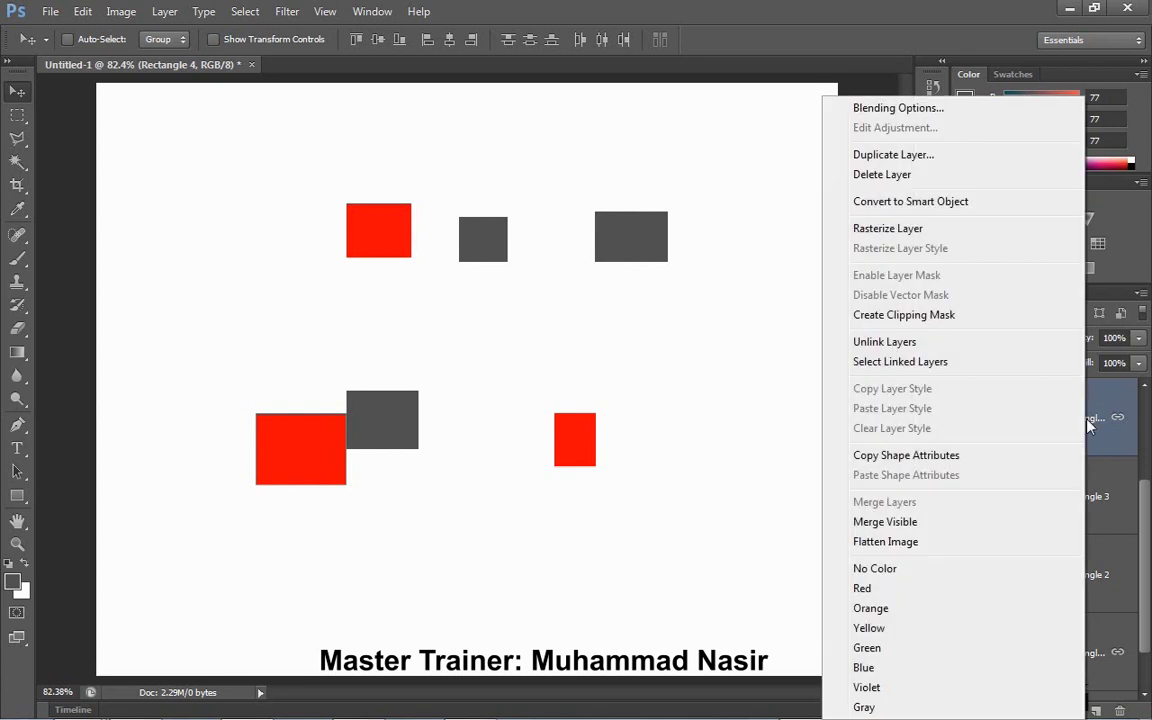
{"action": "left_click", "coordinate": [866, 344]}
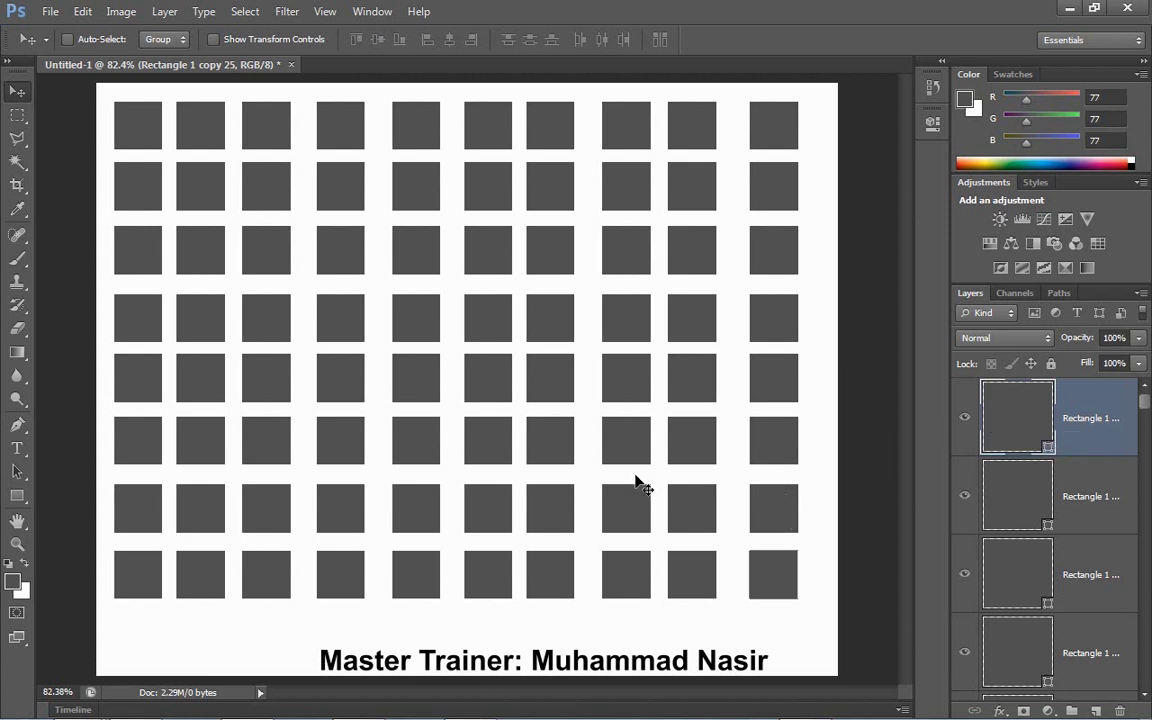
Step: Hide four bottom-row squares one by one, then show them all again
{"action": "left_click", "coordinate": [965, 417]}
{"action": "left_click", "coordinate": [966, 494]}
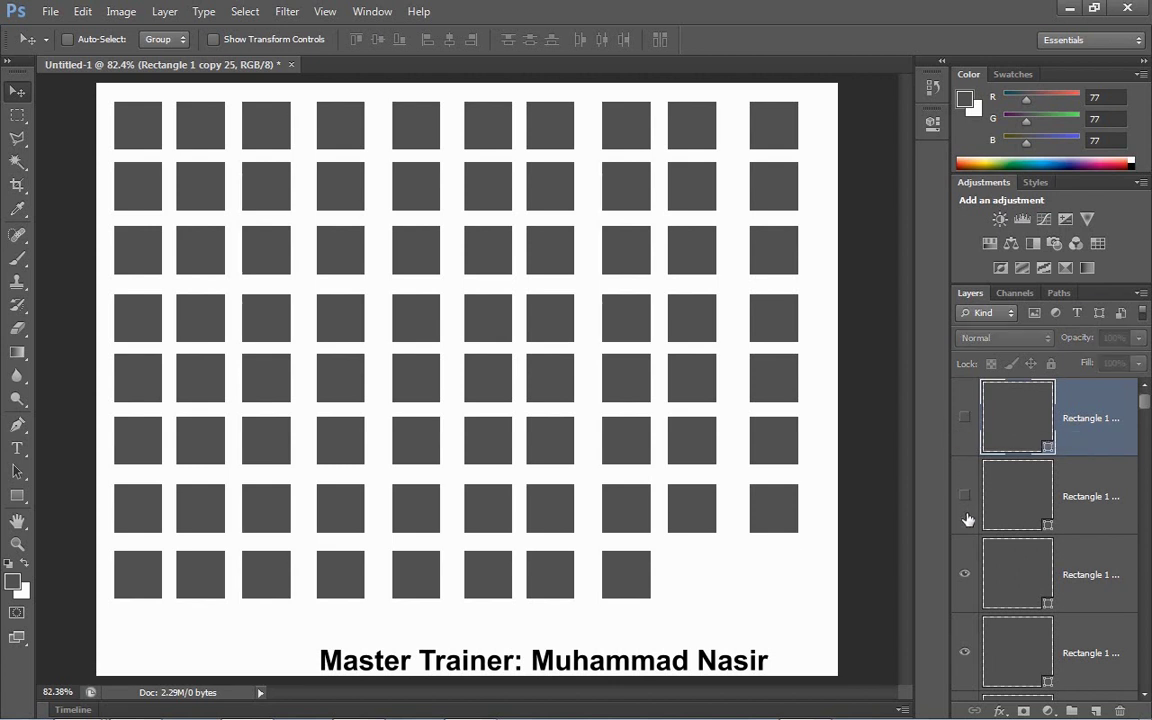
{"action": "left_click", "coordinate": [966, 574]}
{"action": "left_click", "coordinate": [966, 646]}
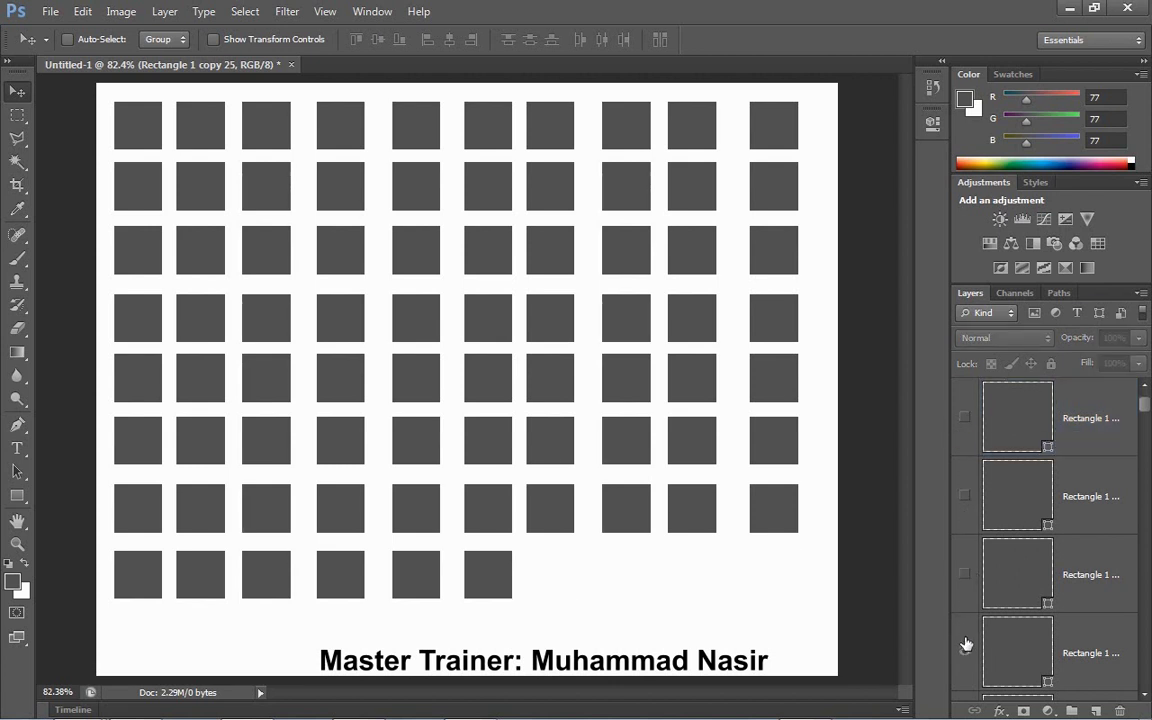
{"action": "left_click", "coordinate": [966, 645]}
{"action": "left_click", "coordinate": [966, 574]}
{"action": "left_click", "coordinate": [966, 494]}
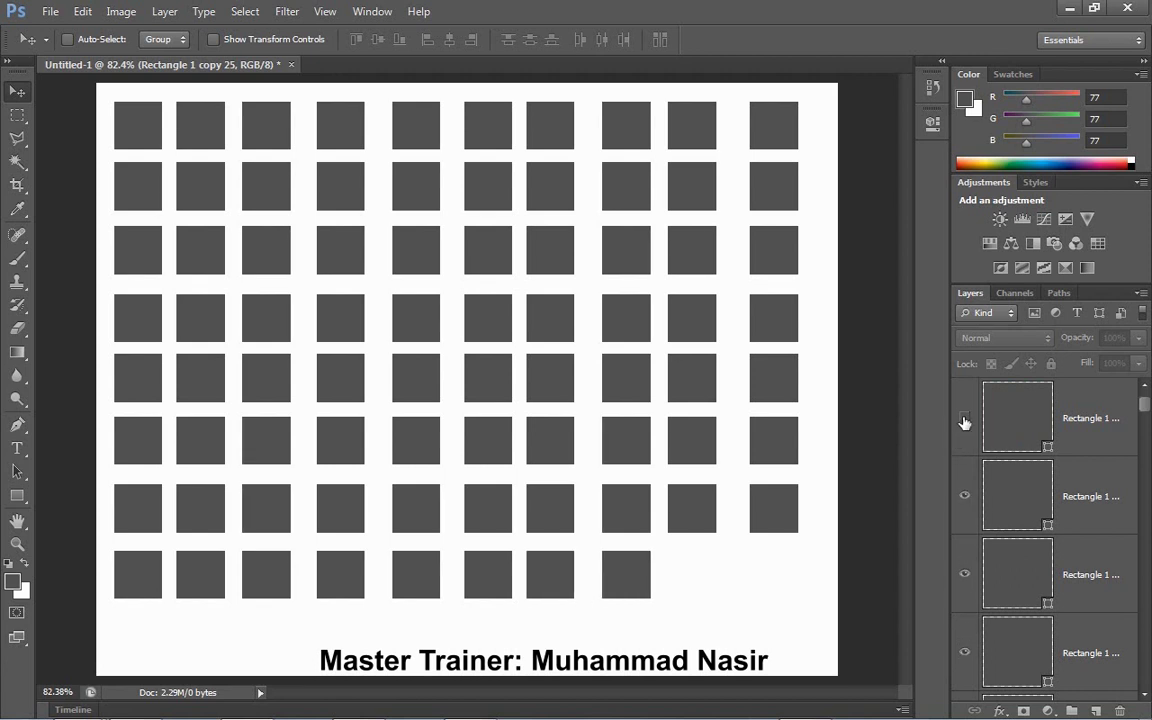
{"action": "left_click", "coordinate": [964, 418]}
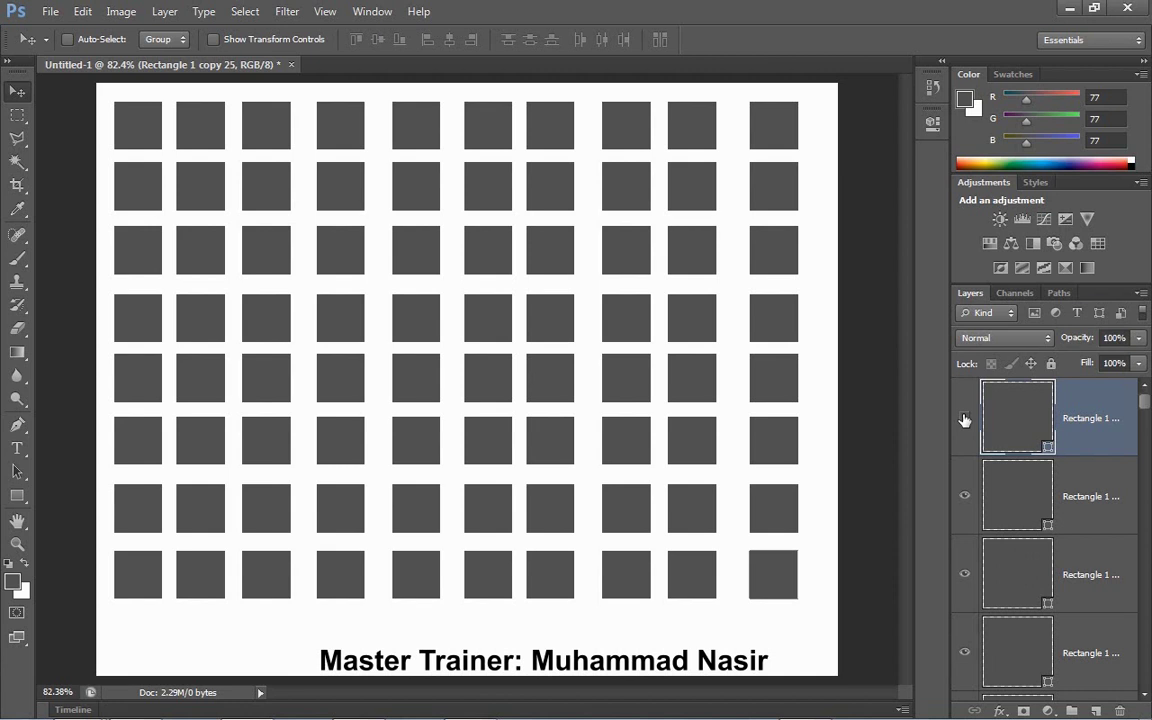
Step: Drag down the eye column to hide four square layers, re-show three, then hide the top one
{"action": "mouse_move", "coordinate": [964, 420]}
{"action": "left_mouse_down"}
{"action": "mouse_move", "coordinate": [964, 712]}
{"action": "mouse_move", "coordinate": [964, 595]}
{"action": "left_mouse_up"}
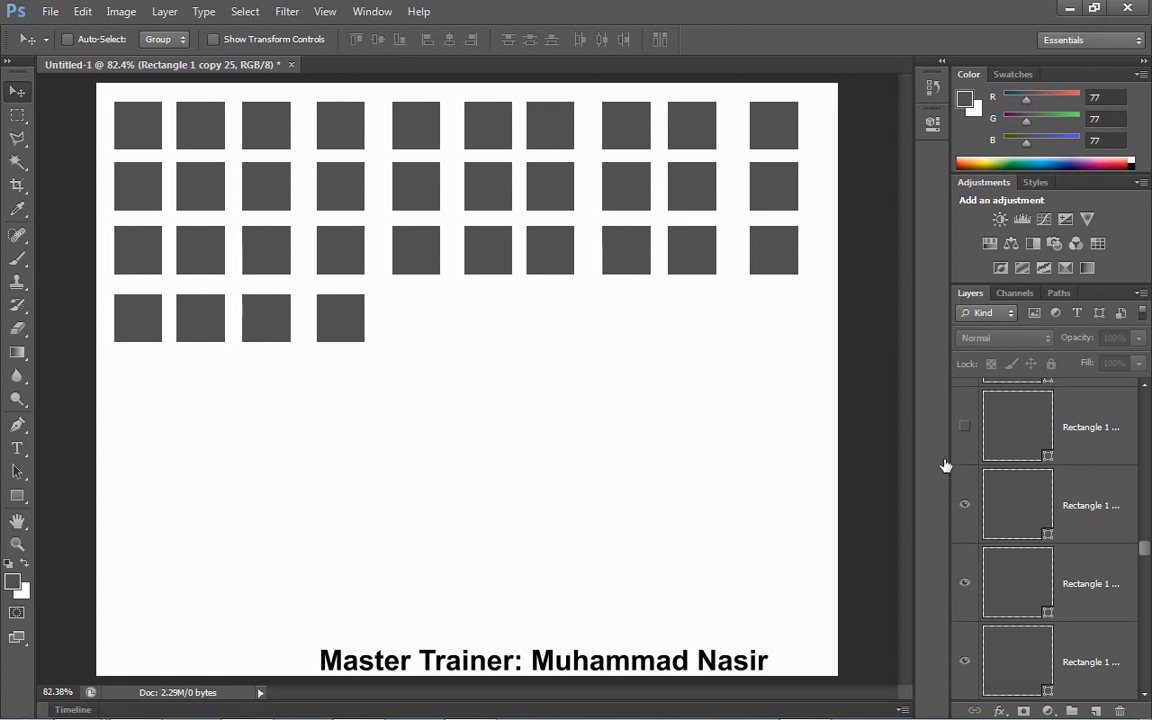
{"action": "mouse_move", "coordinate": [962, 667]}
{"action": "left_mouse_down"}
{"action": "mouse_move", "coordinate": [958, 358]}
{"action": "mouse_move", "coordinate": [974, 441]}
{"action": "left_mouse_up"}
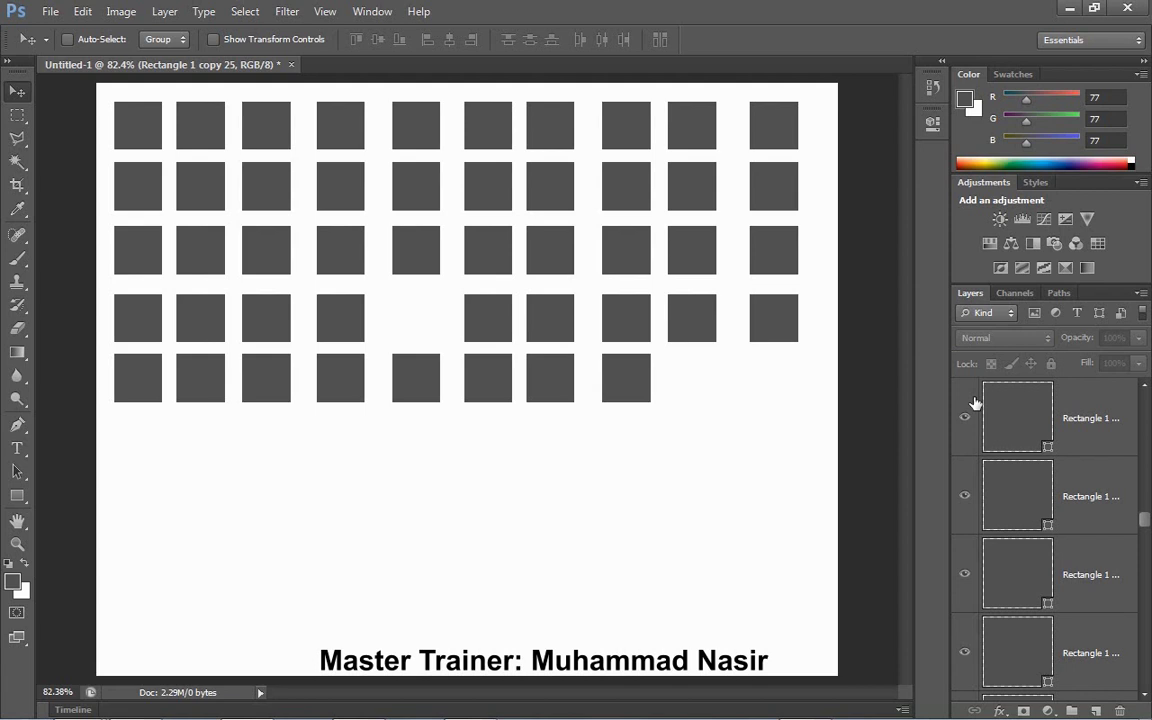
{"action": "left_click", "coordinate": [974, 442]}
Step: Unhide the square layer and give the circle a bright green fill with no stroke
{"action": "left_click", "coordinate": [964, 527]}
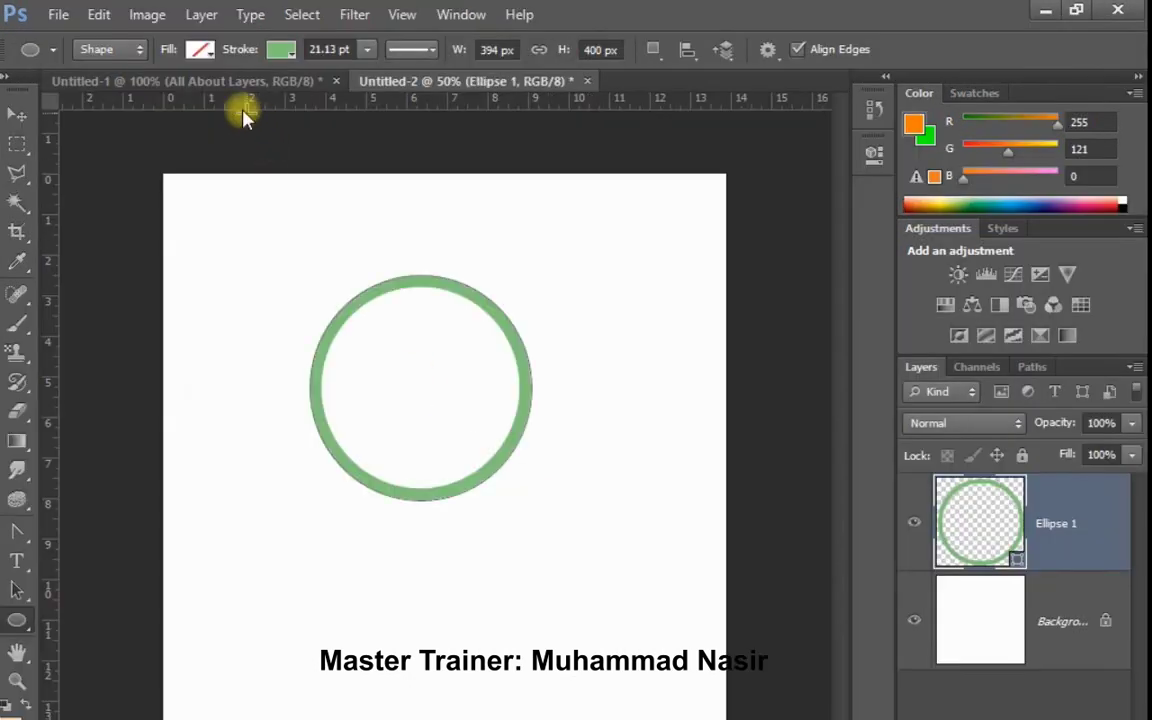
{"action": "left_click", "coordinate": [200, 49]}
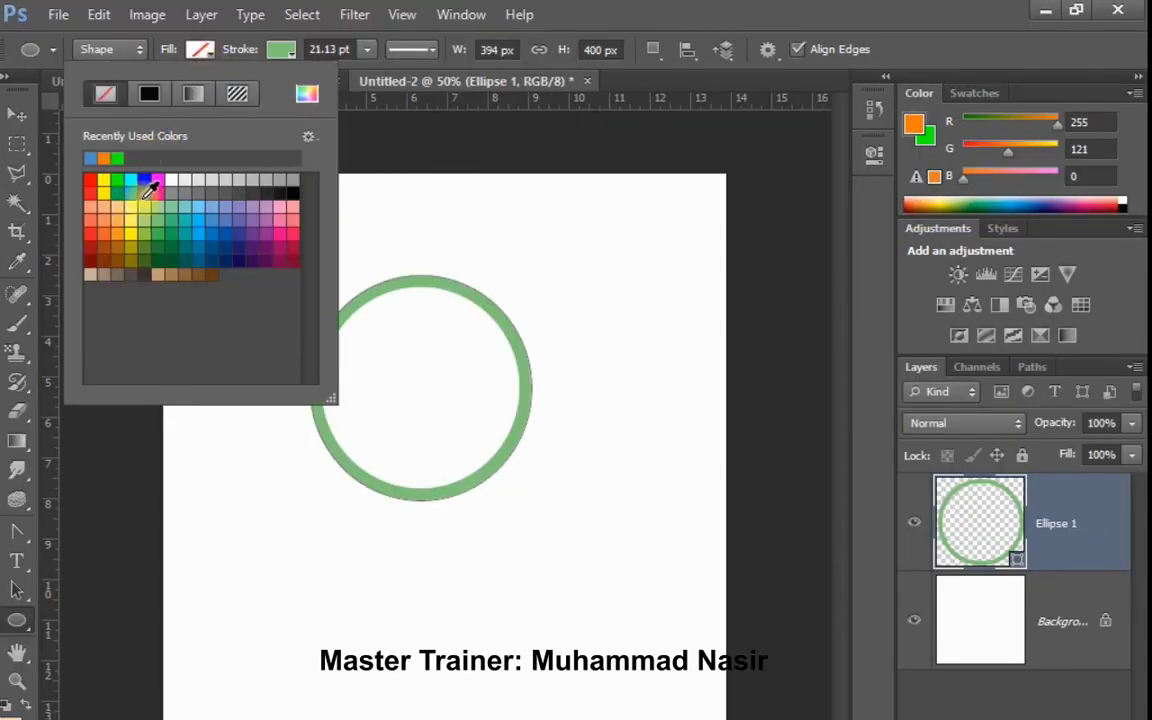
{"action": "left_click", "coordinate": [117, 180]}
{"action": "left_click", "coordinate": [280, 49]}
{"action": "left_click", "coordinate": [280, 49]}
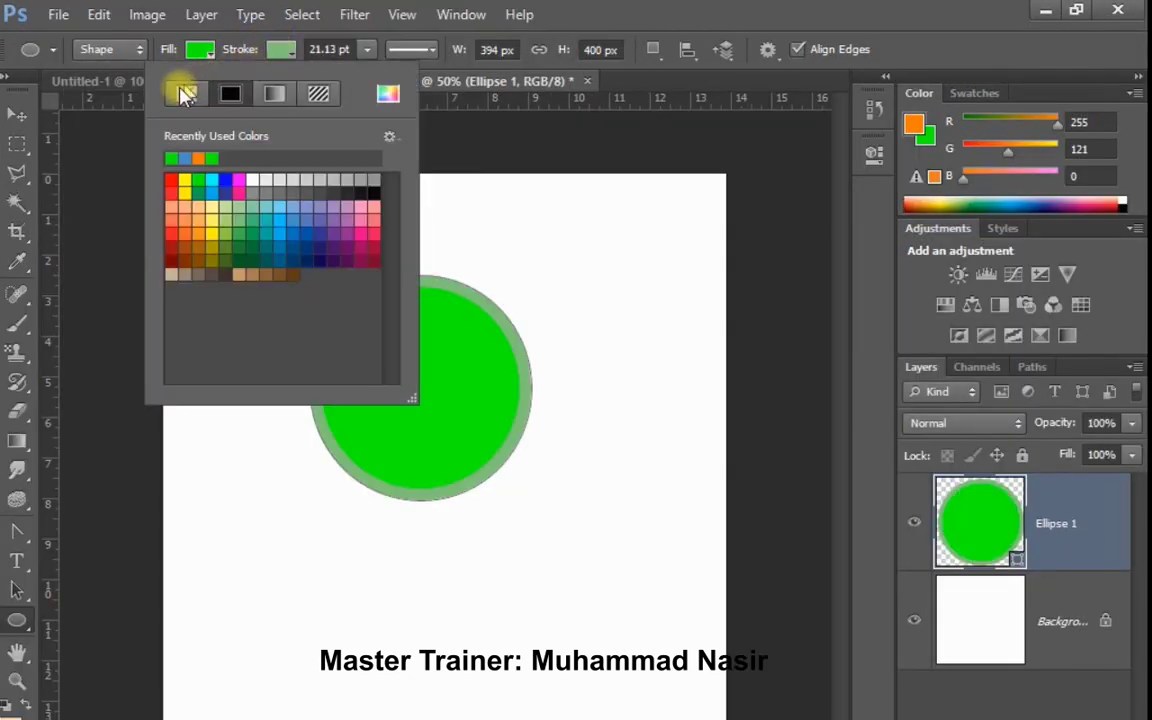
{"action": "left_click", "coordinate": [186, 94]}
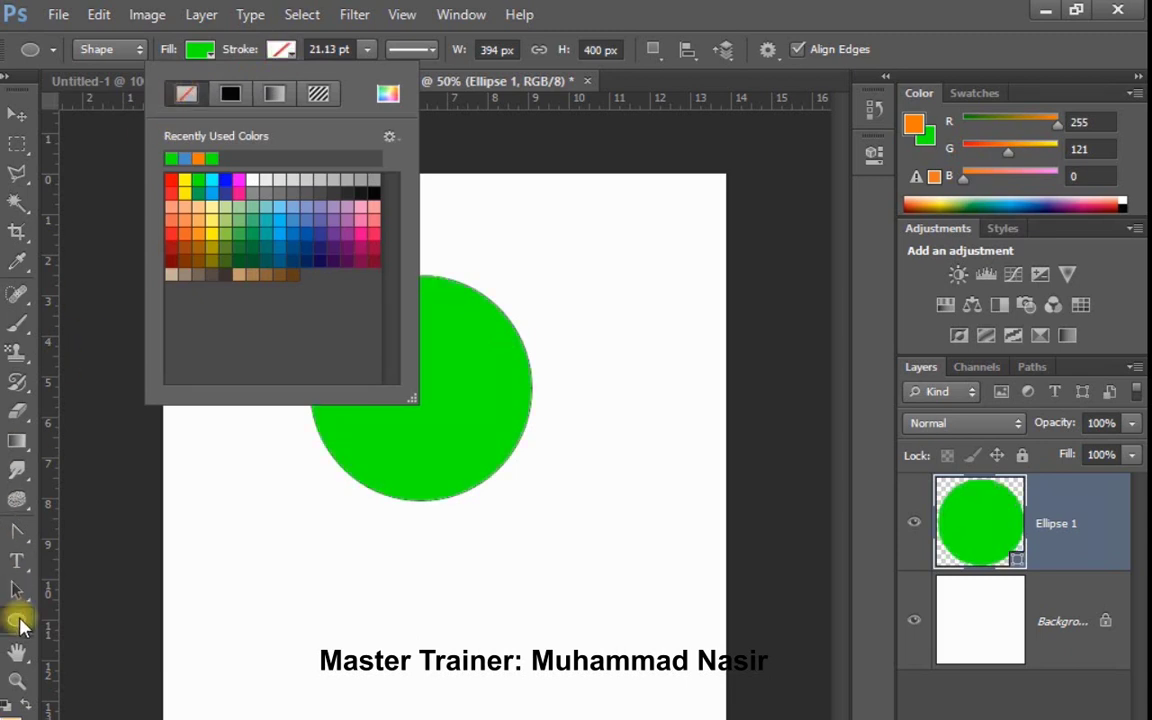
Step: Draw a red-filled rectangle across the middle of the circle
{"action": "right_click", "coordinate": [17, 620]}
{"action": "left_click", "coordinate": [80, 616]}
{"action": "left_click_drag", "start_coordinate": [259, 318], "coordinate": [537, 462]}
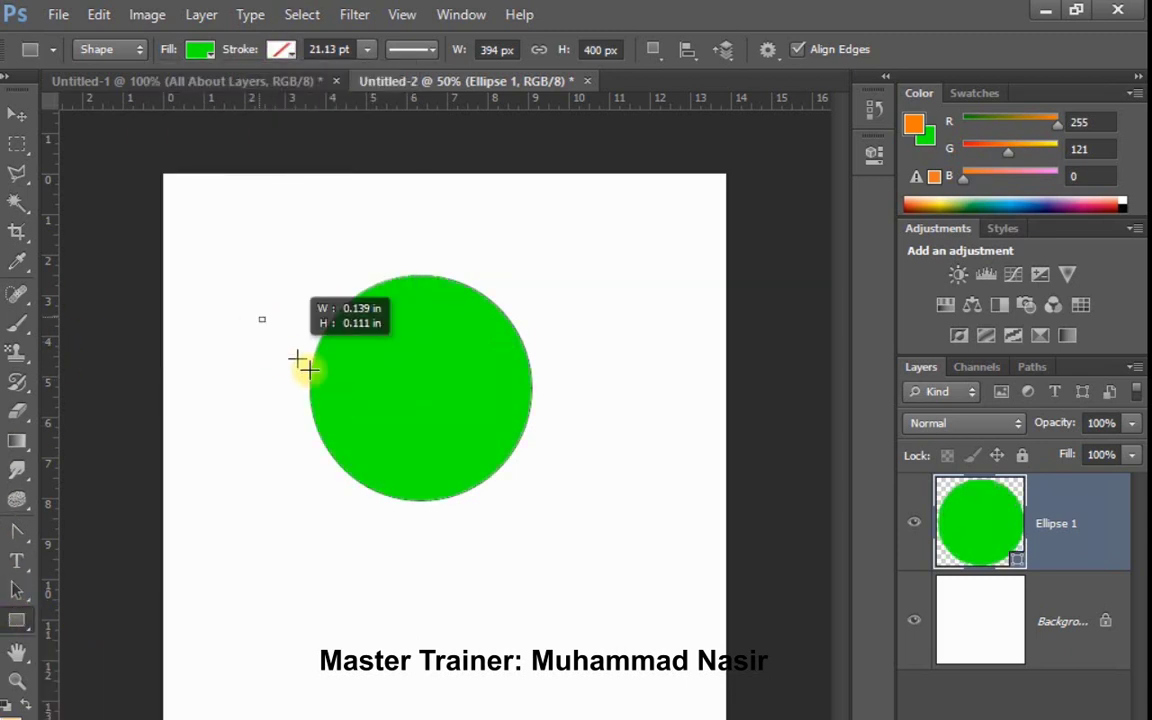
{"action": "left_click", "coordinate": [200, 49]}
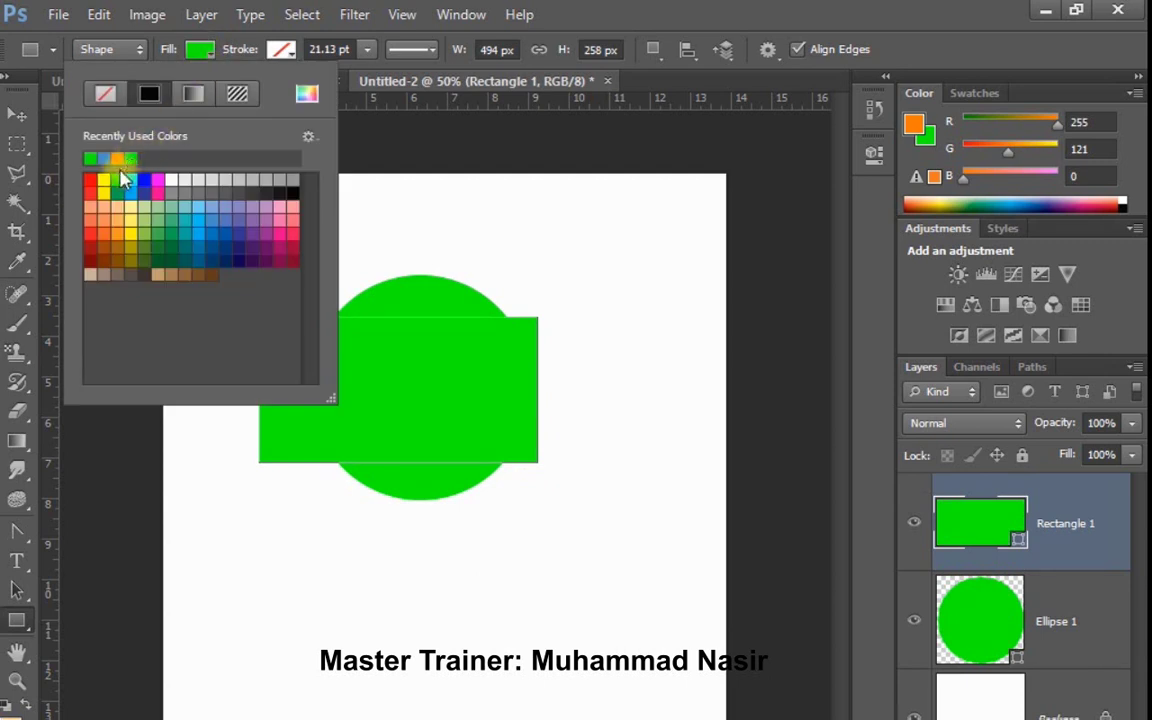
{"action": "left_click", "coordinate": [87, 179]}
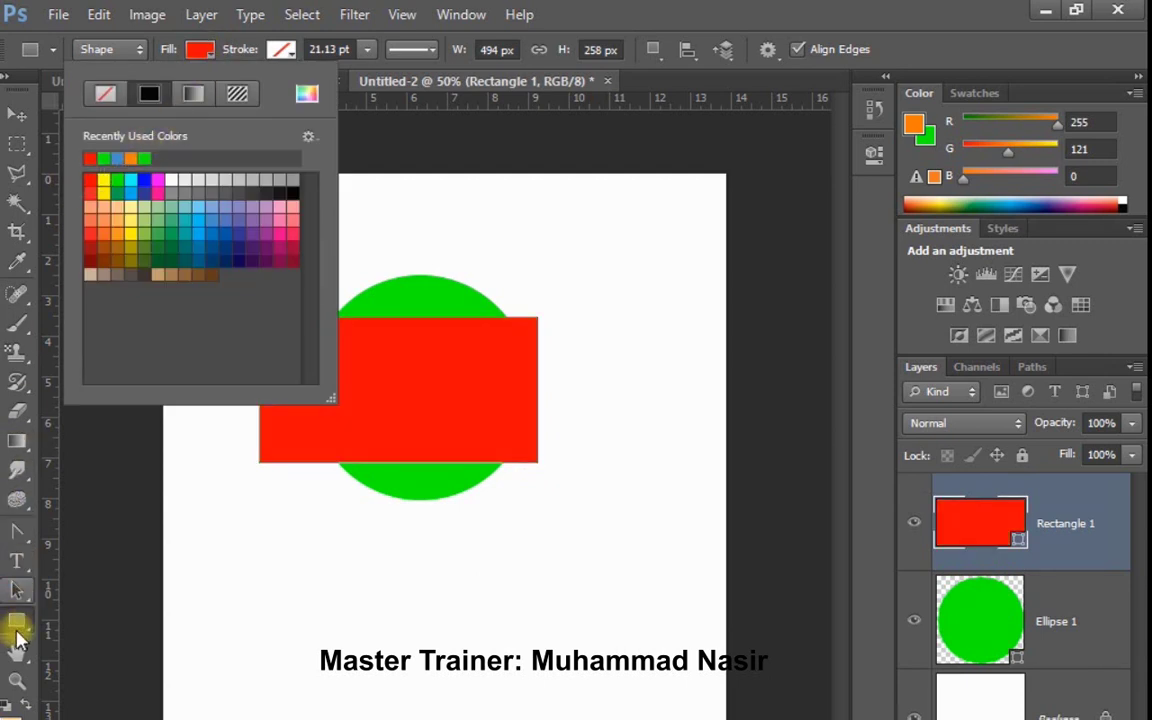
Step: Draw a blue-filled pentagon at the upper left and shift it slightly right
{"action": "right_click", "coordinate": [17, 620]}
{"action": "left_click", "coordinate": [44, 638]}
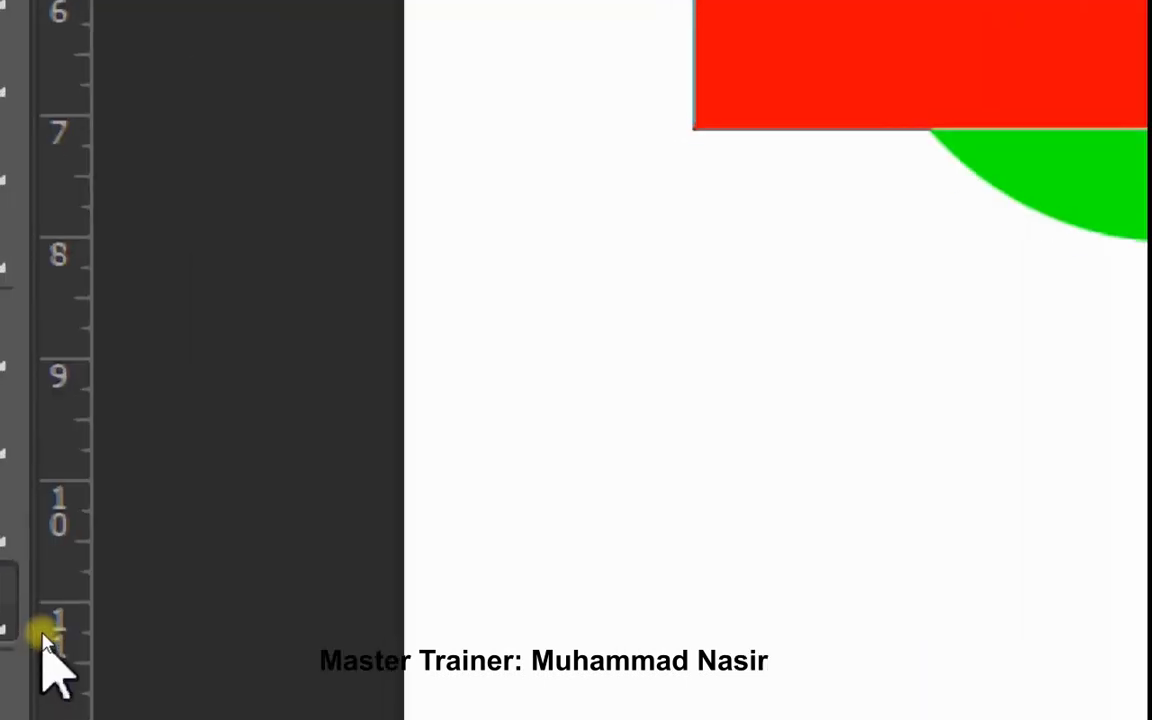
{"action": "right_click", "coordinate": [68, 615]}
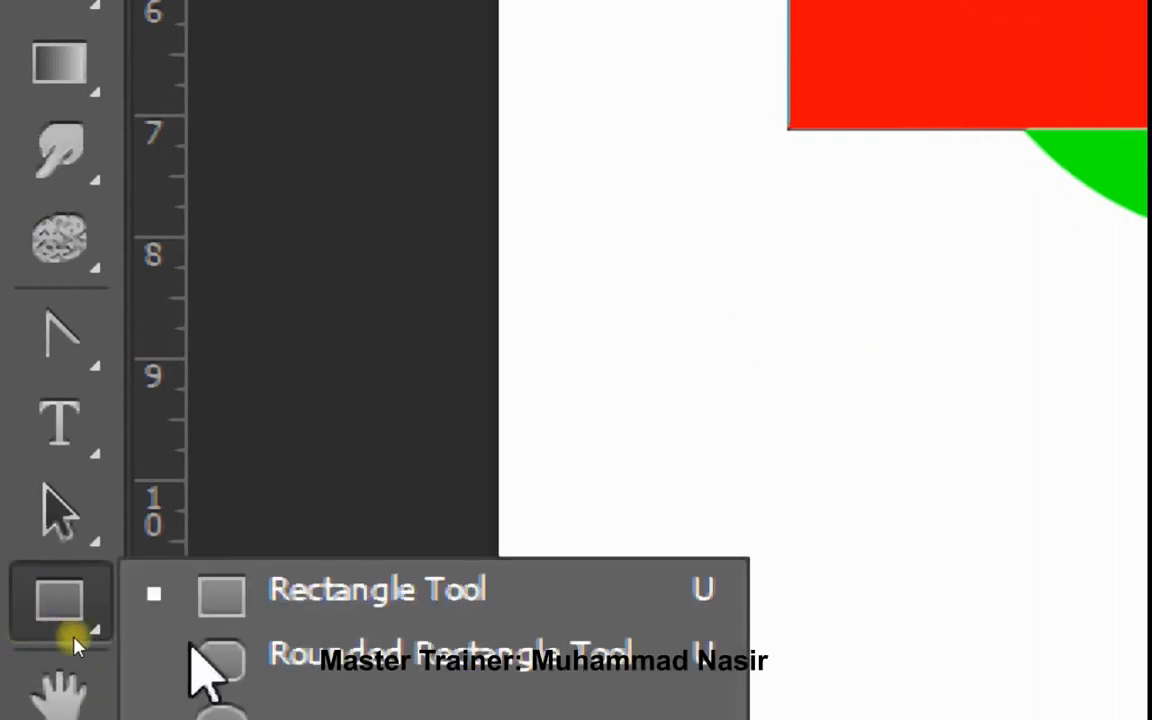
{"action": "left_click", "coordinate": [300, 715]}
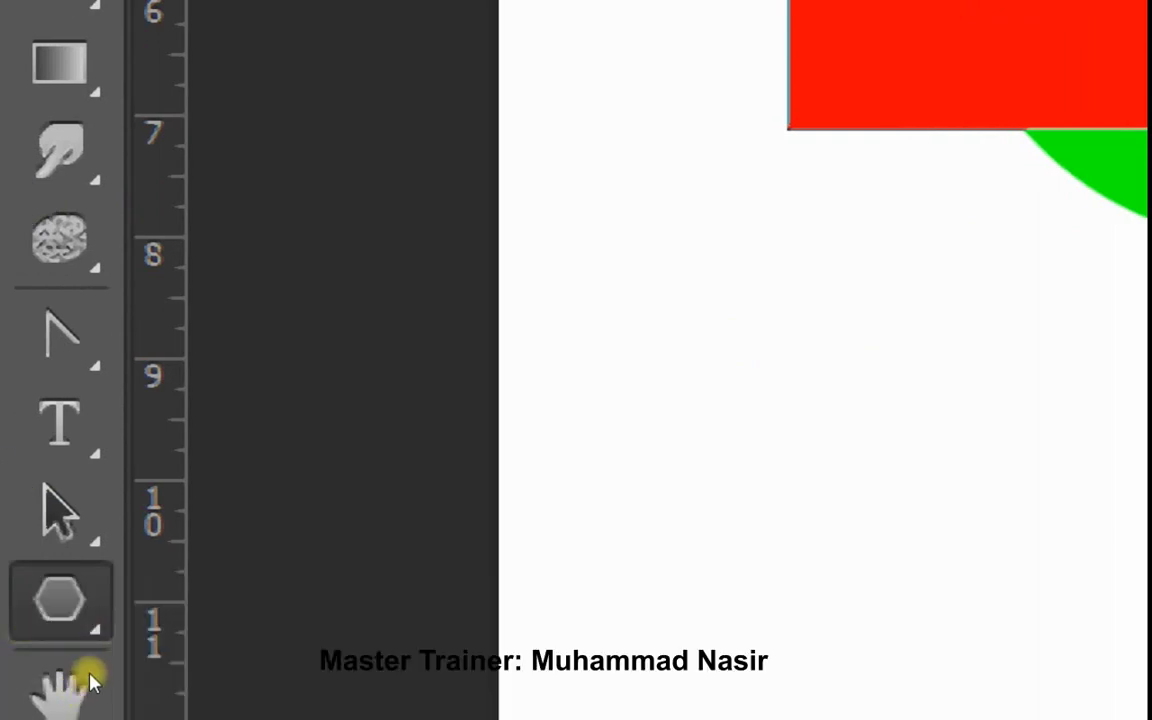
{"action": "left_click_drag", "start_coordinate": [724, 149], "coordinate": [822, 383]}
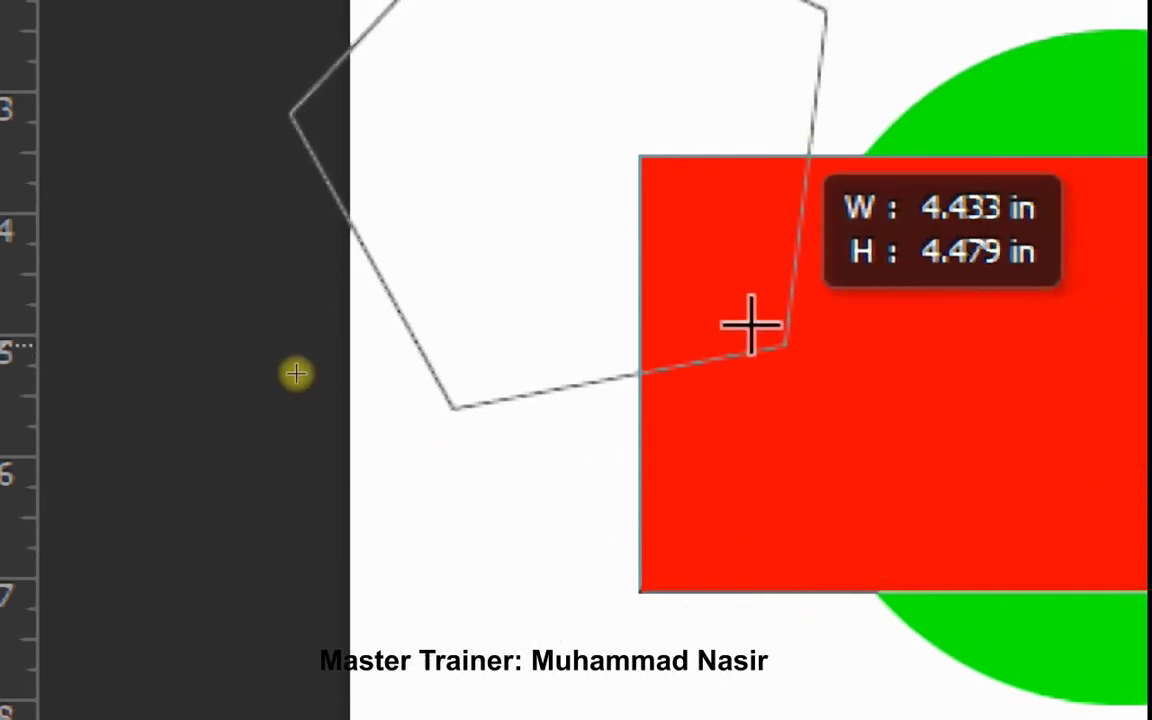
{"action": "left_click_drag", "start_coordinate": [822, 383], "coordinate": [750, 326]}
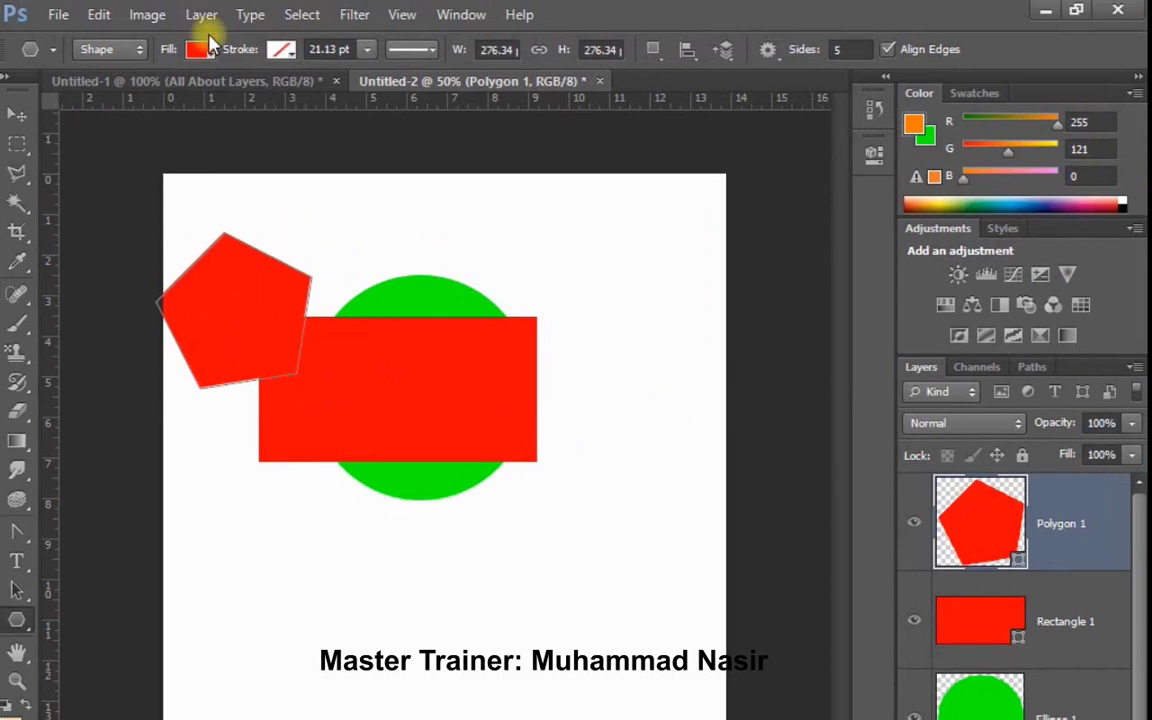
{"action": "left_click", "coordinate": [199, 50]}
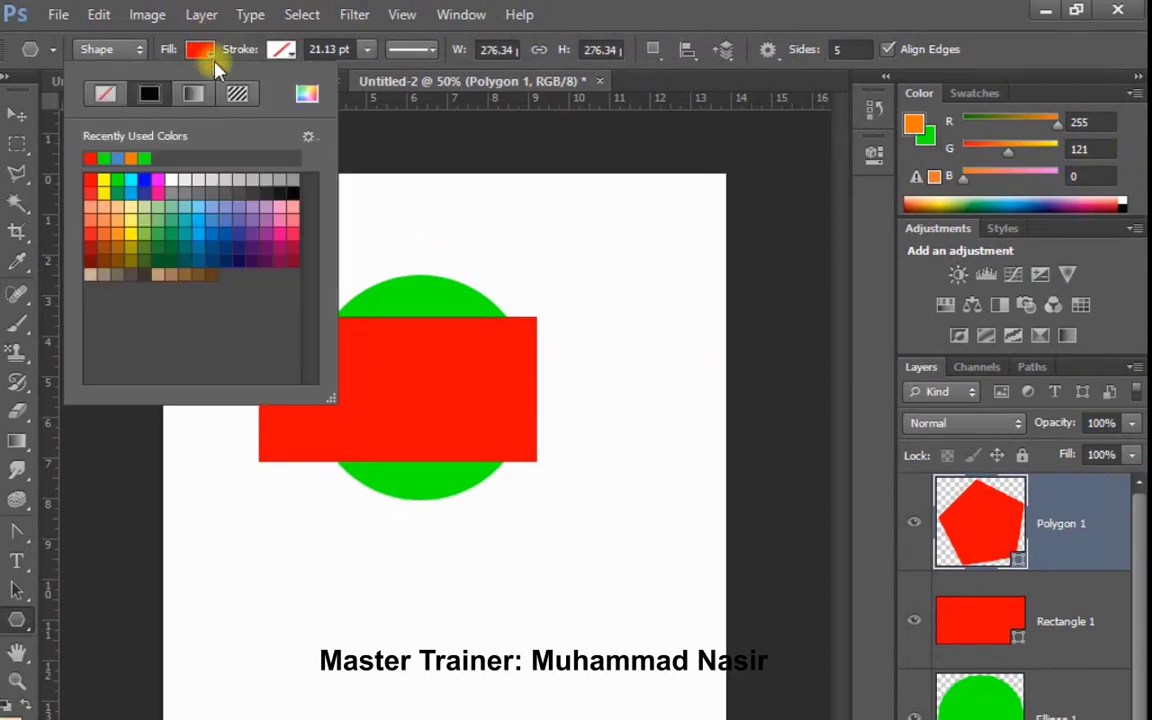
{"action": "left_click", "coordinate": [193, 189]}
{"action": "left_click", "coordinate": [17, 114]}
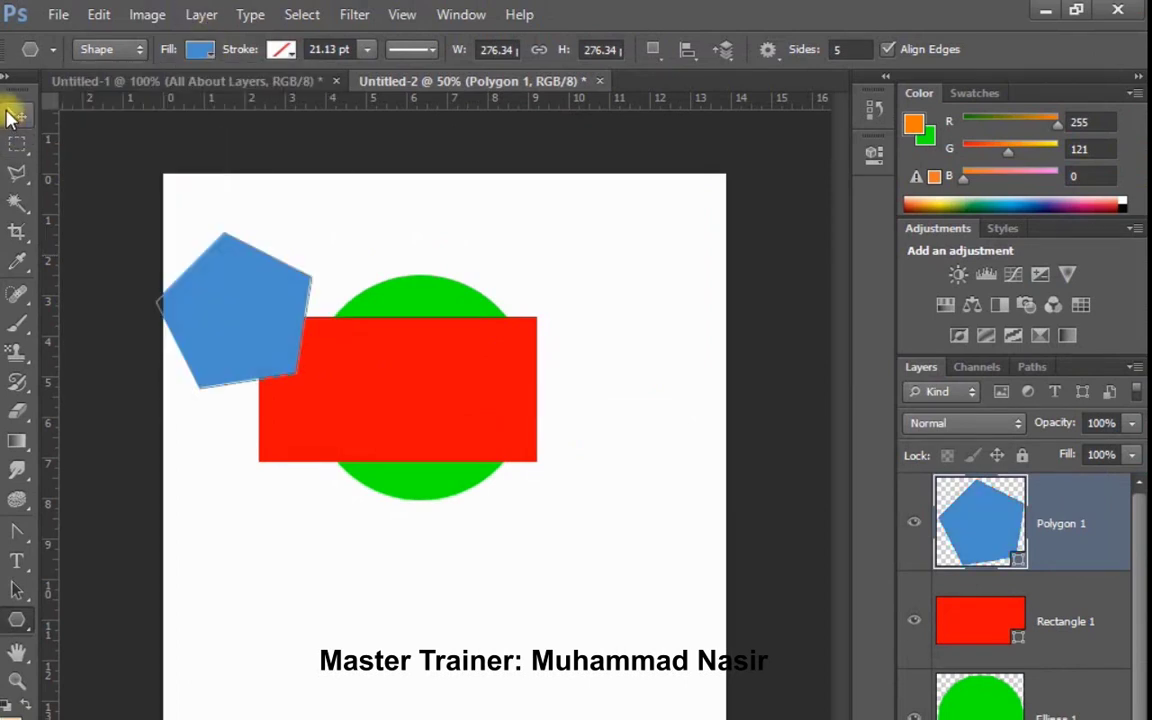
{"action": "mouse_move", "coordinate": [258, 316]}
{"action": "left_mouse_down"}
{"action": "mouse_move", "coordinate": [378, 298]}
{"action": "mouse_move", "coordinate": [393, 320]}
{"action": "left_mouse_up"}
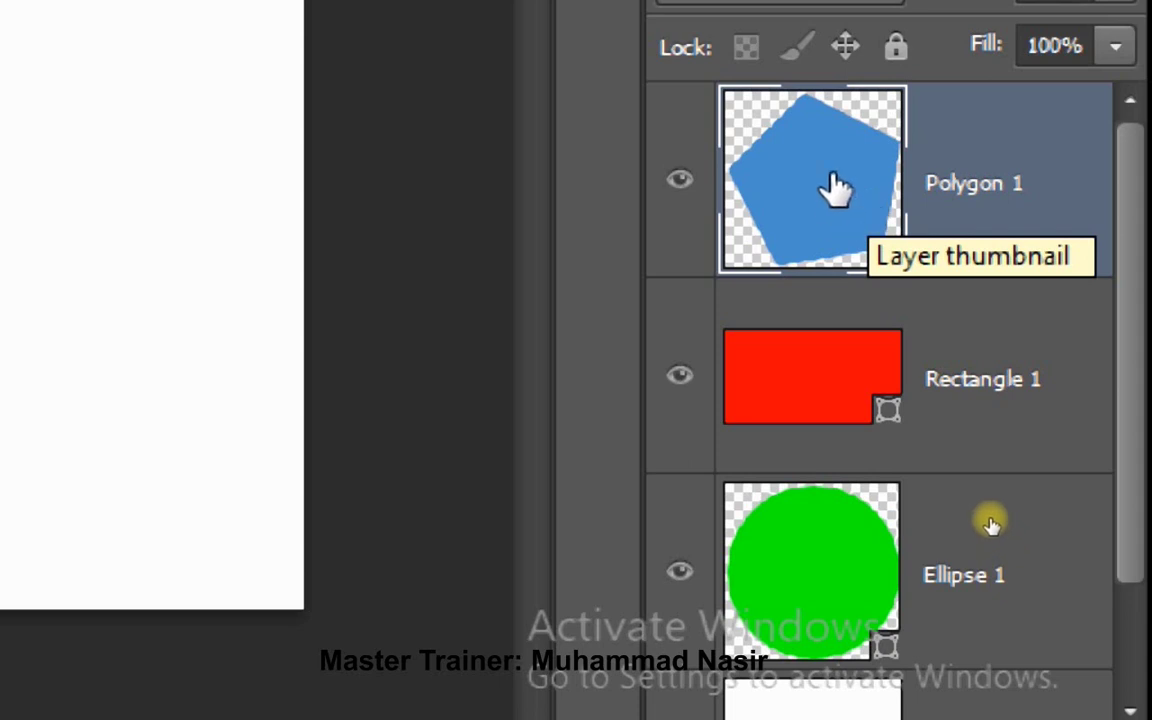
Step: Drag Polygon 1 to the bottom and Rectangle 1 below Ellipse 1 in Layers
{"action": "mouse_move", "coordinate": [845, 185]}
{"action": "left_mouse_down"}
{"action": "mouse_move", "coordinate": [1010, 360]}
{"action": "mouse_move", "coordinate": [1028, 578]}
{"action": "left_mouse_up"}
{"action": "left_click_drag", "start_coordinate": [977, 375], "coordinate": [980, 663]}
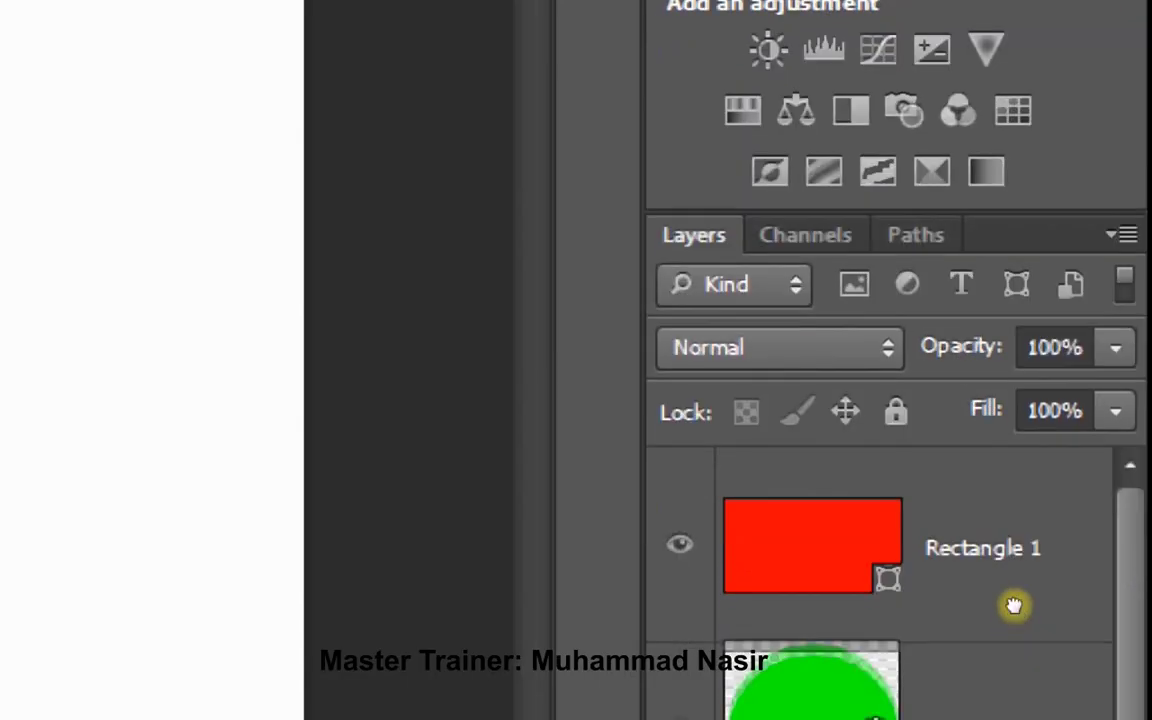
{"action": "left_click_drag", "start_coordinate": [1022, 548], "coordinate": [892, 590]}
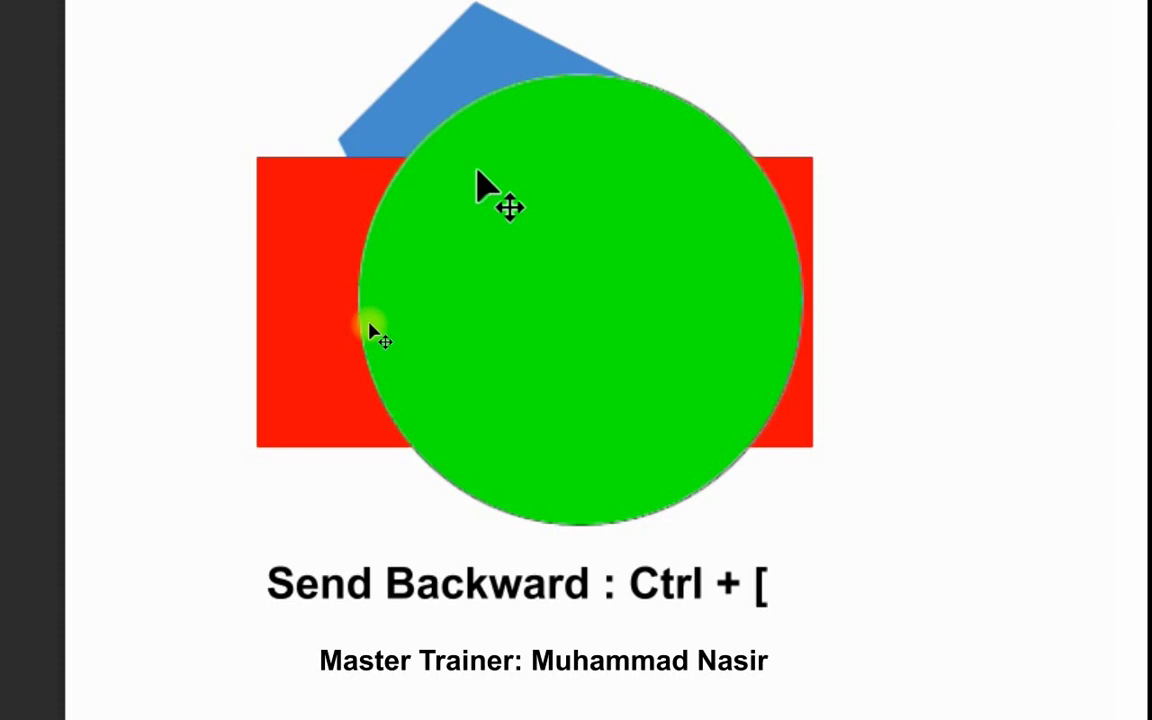
Step: Cycle Ellipse 1 through the arrange shortcuts, then place it below Rectangle 1
{"action": "key", "text": "ctrl+bracketleft"}
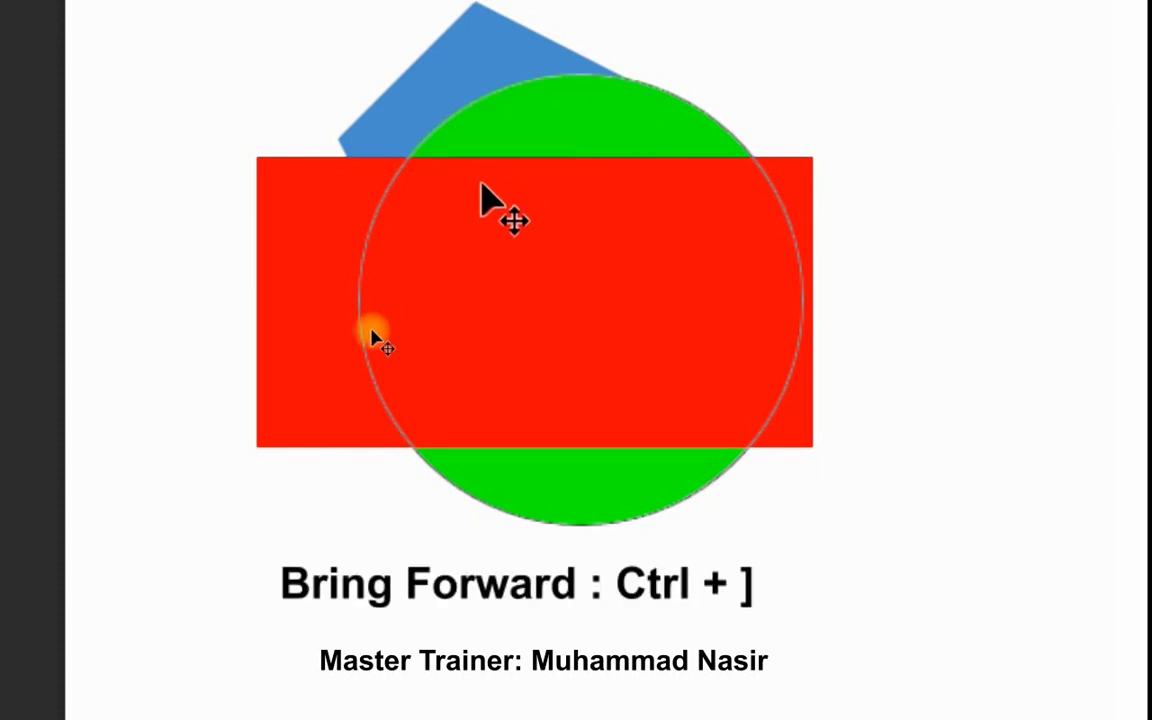
{"action": "key", "text": "ctrl+bracketright"}
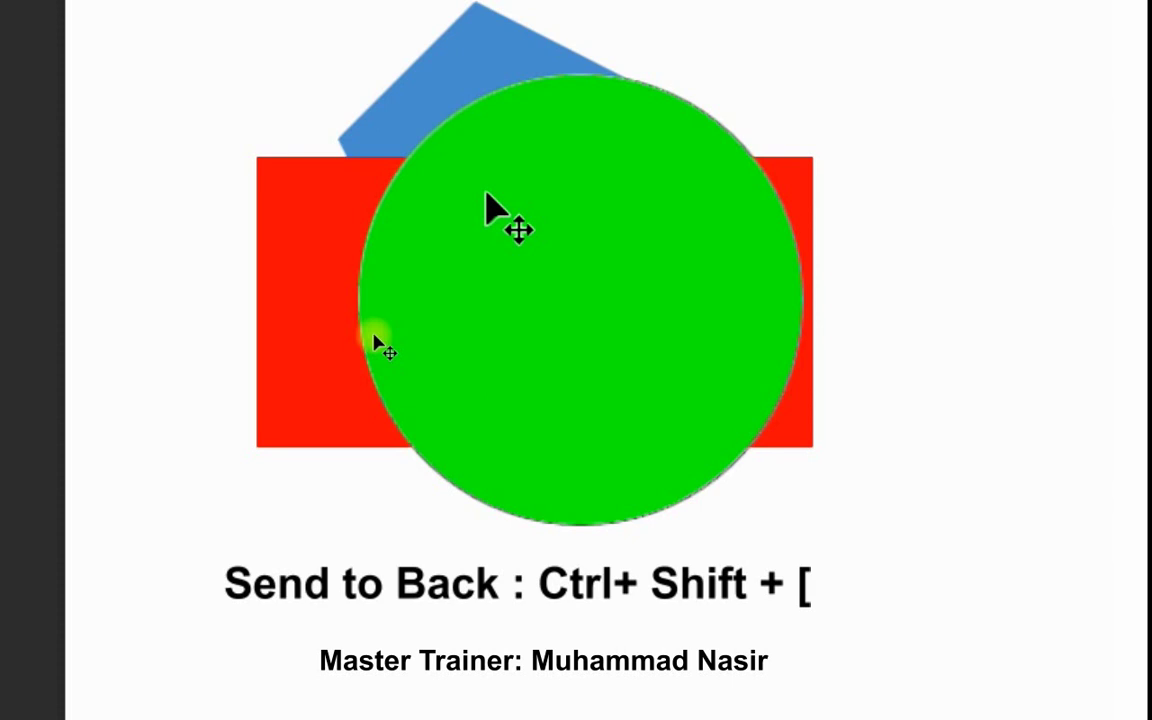
{"action": "key", "text": "ctrl+shift+bracketleft"}
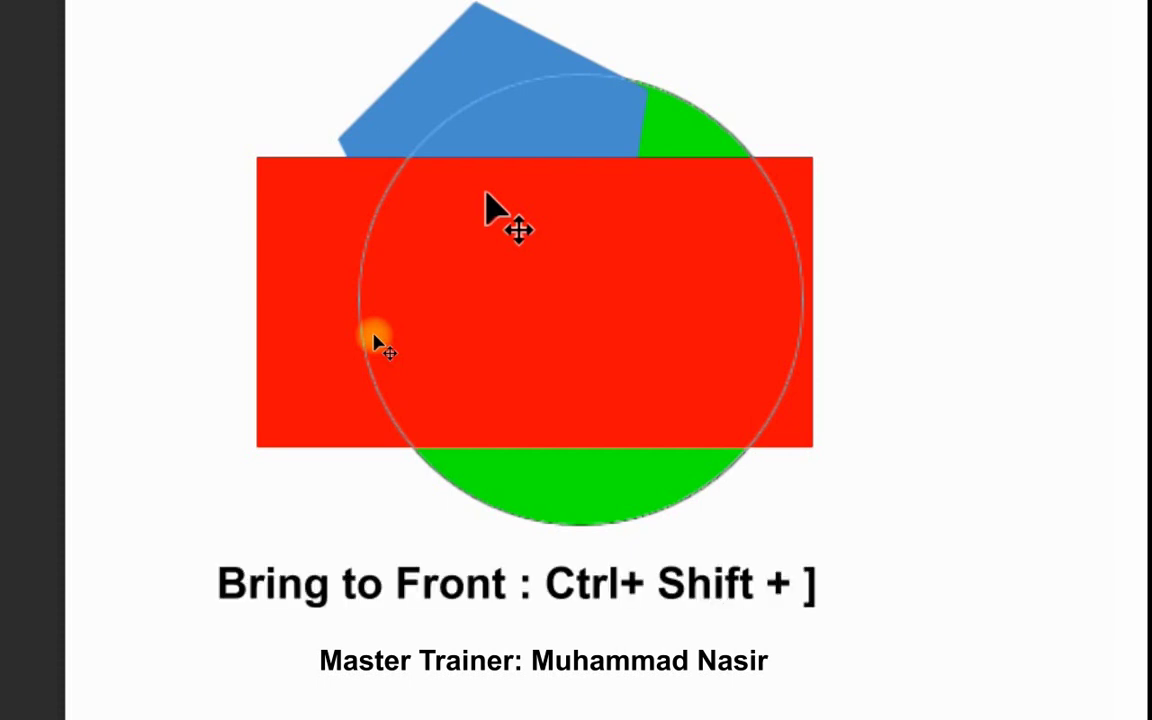
{"action": "key", "text": "ctrl+shift+bracketright"}
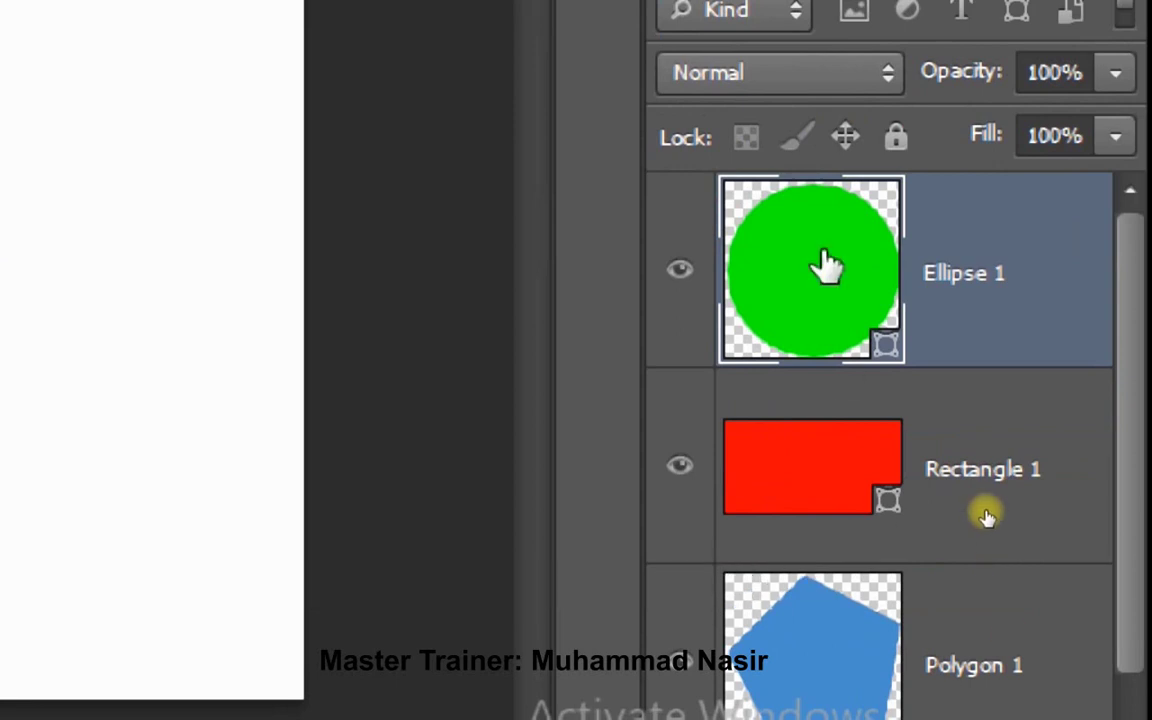
{"action": "left_click_drag", "start_coordinate": [820, 268], "coordinate": [815, 535]}
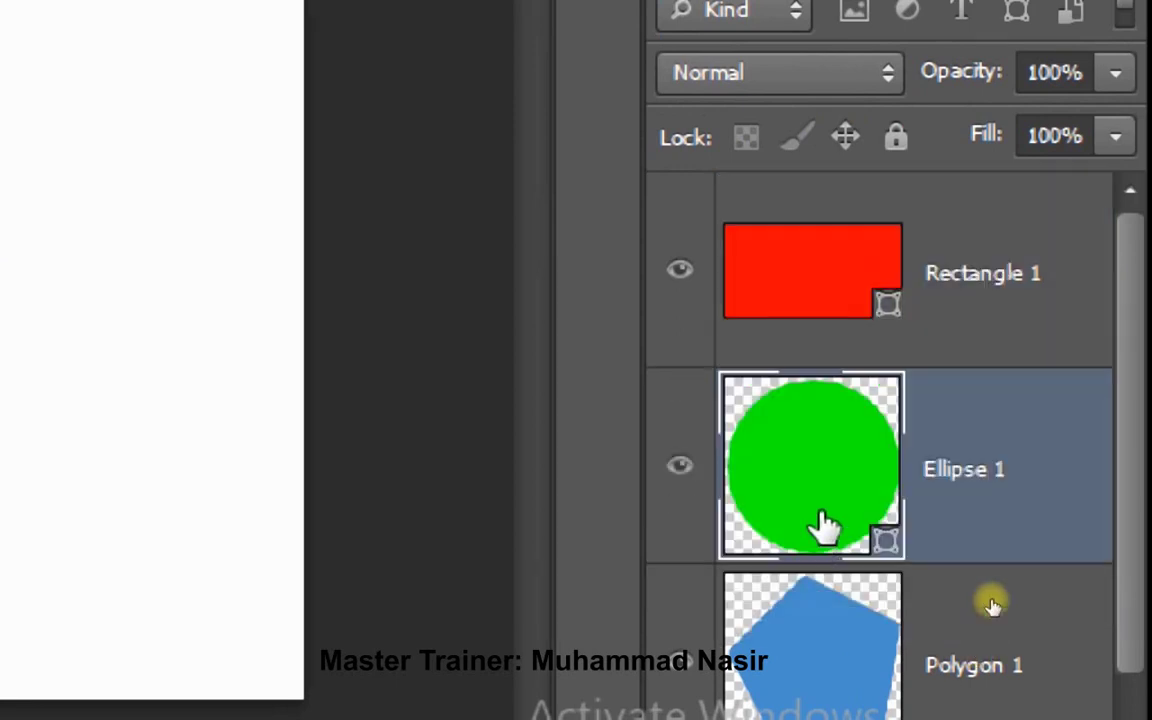